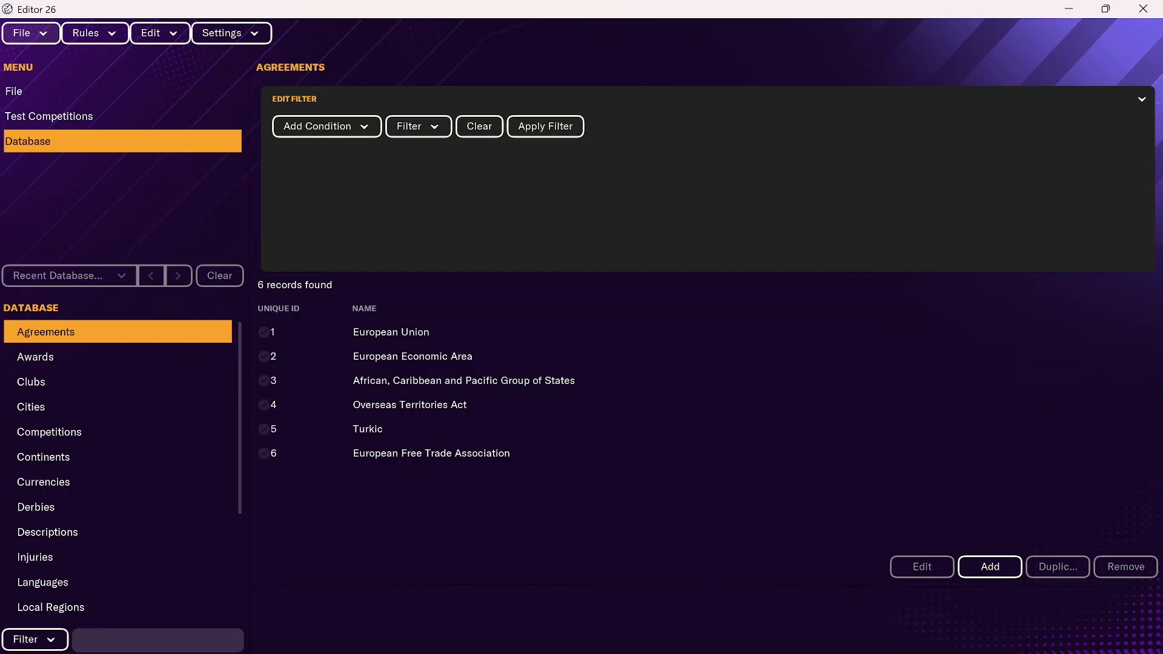
- Start new nation rules, leaving player gender set to Male
left_click(108, 37)
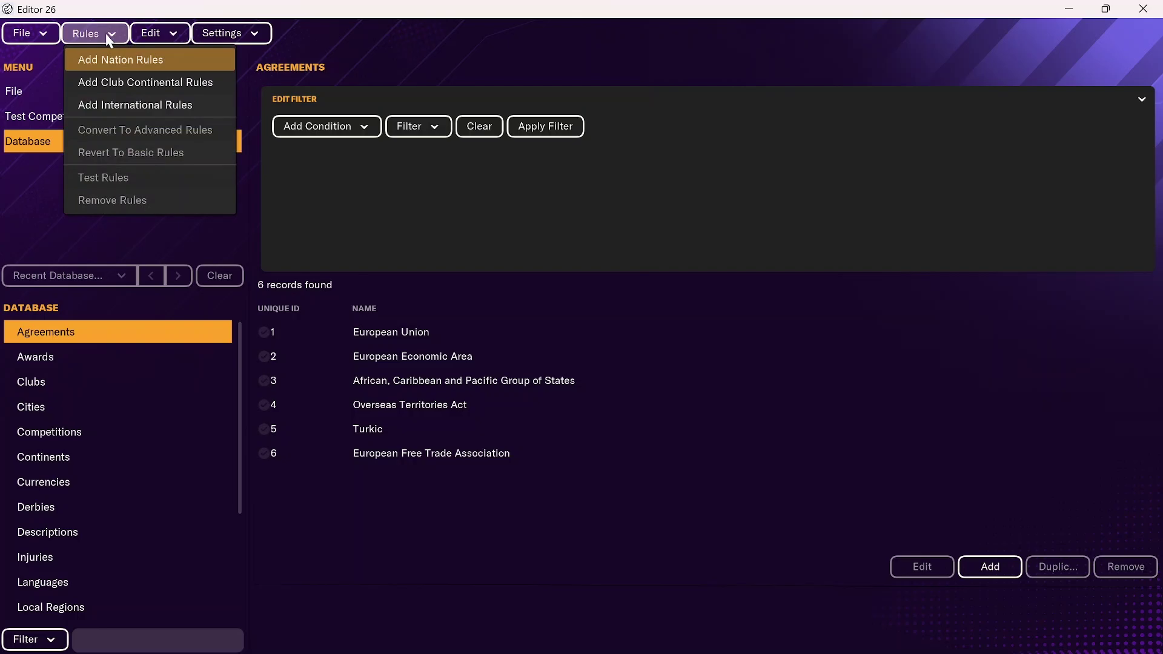
left_click(110, 57)
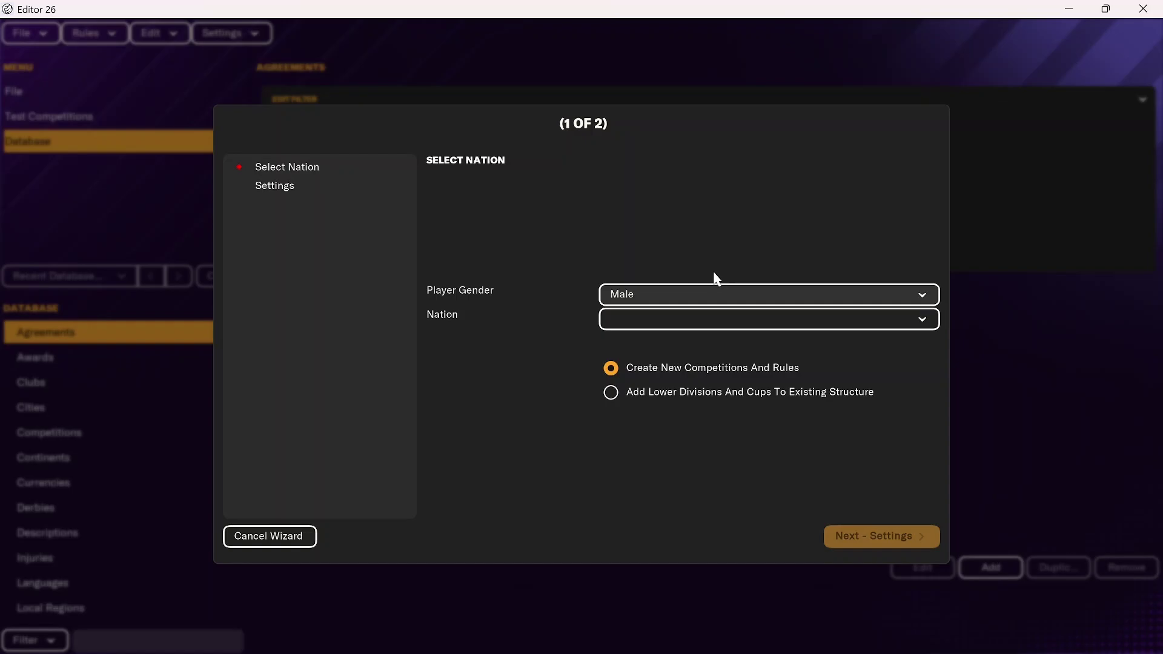
left_click(685, 294)
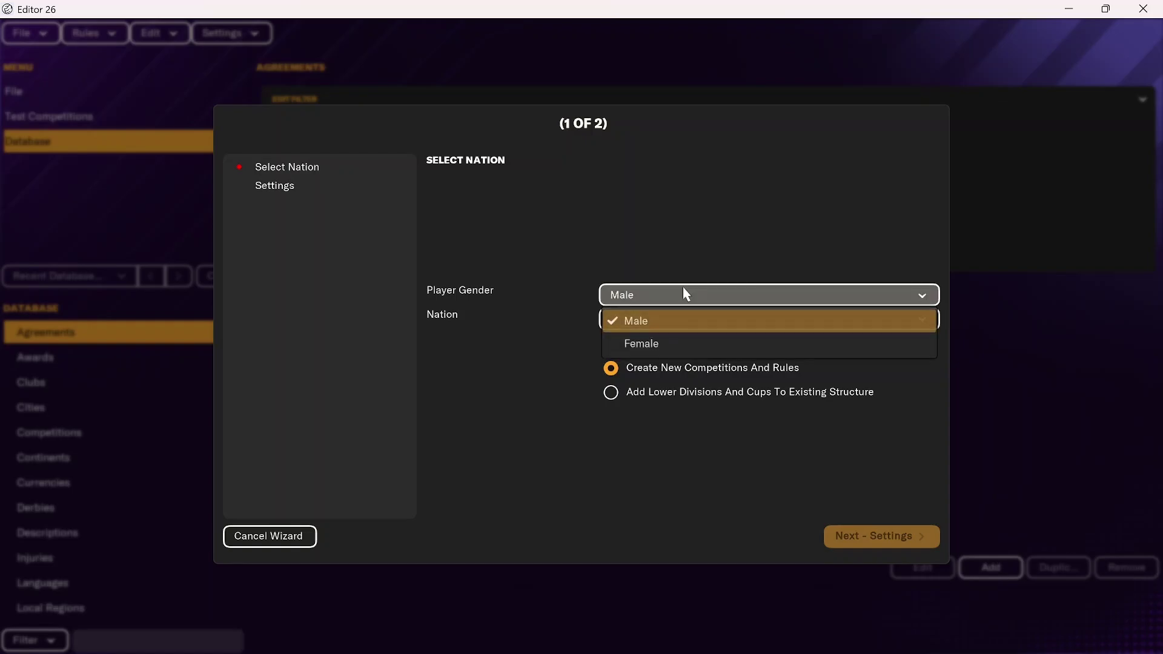
left_click(671, 345)
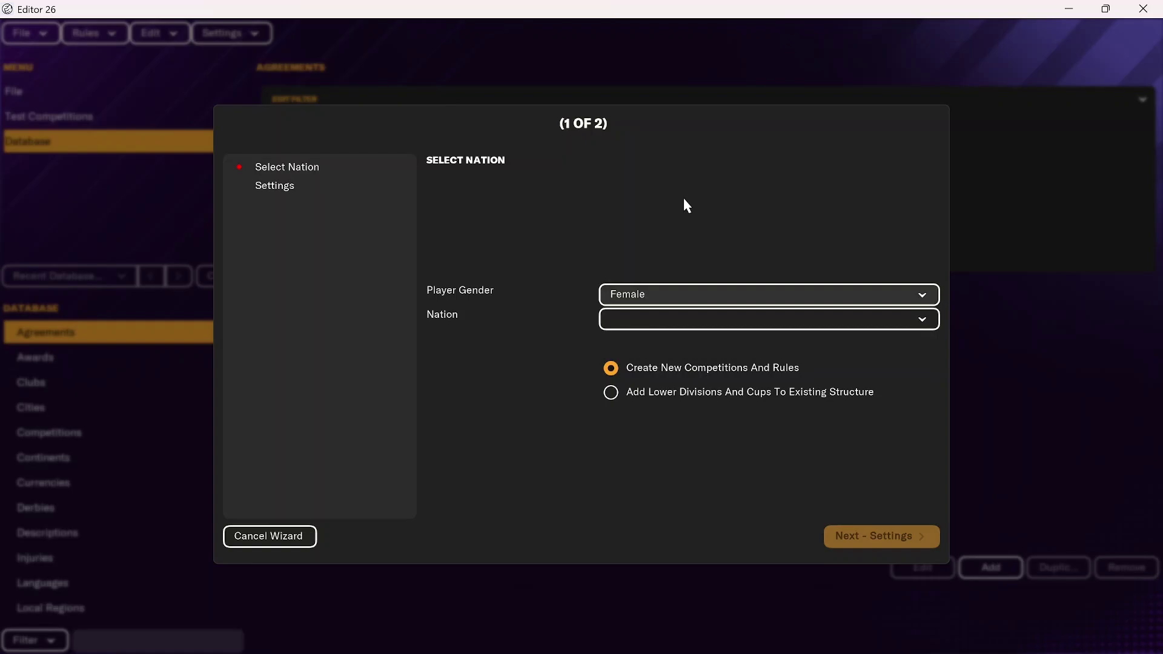
scroll(687, 297, "up", 1)
- Choose Philippines under Other Nations and continue to the season settings
left_click(650, 325)
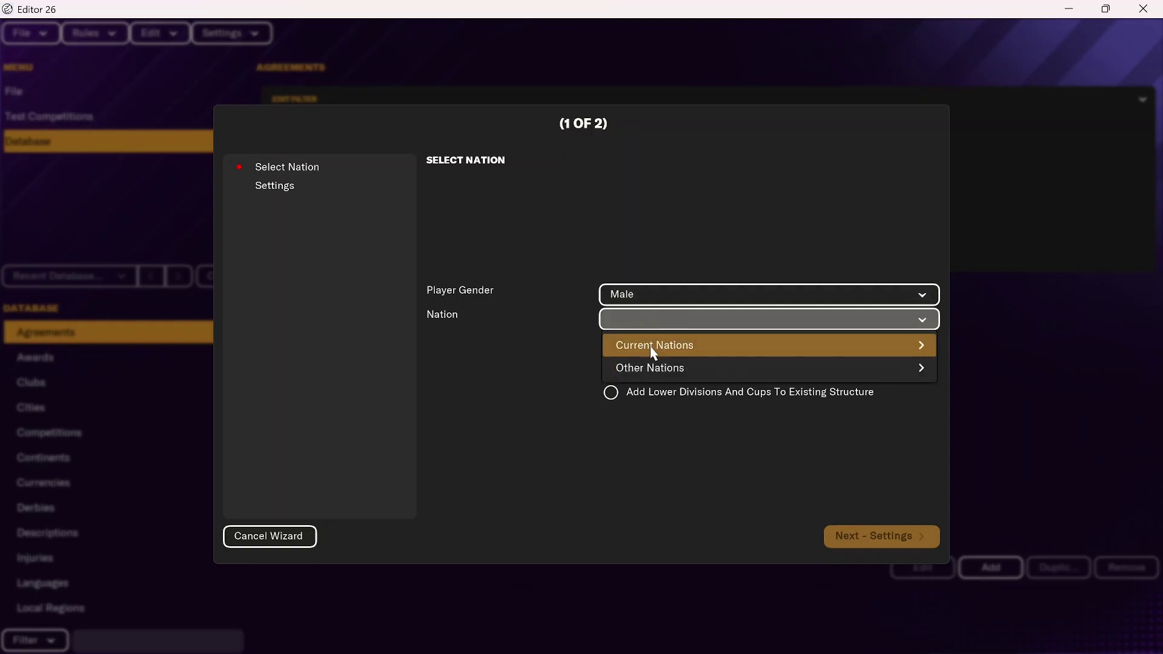
mouse_move(656, 351)
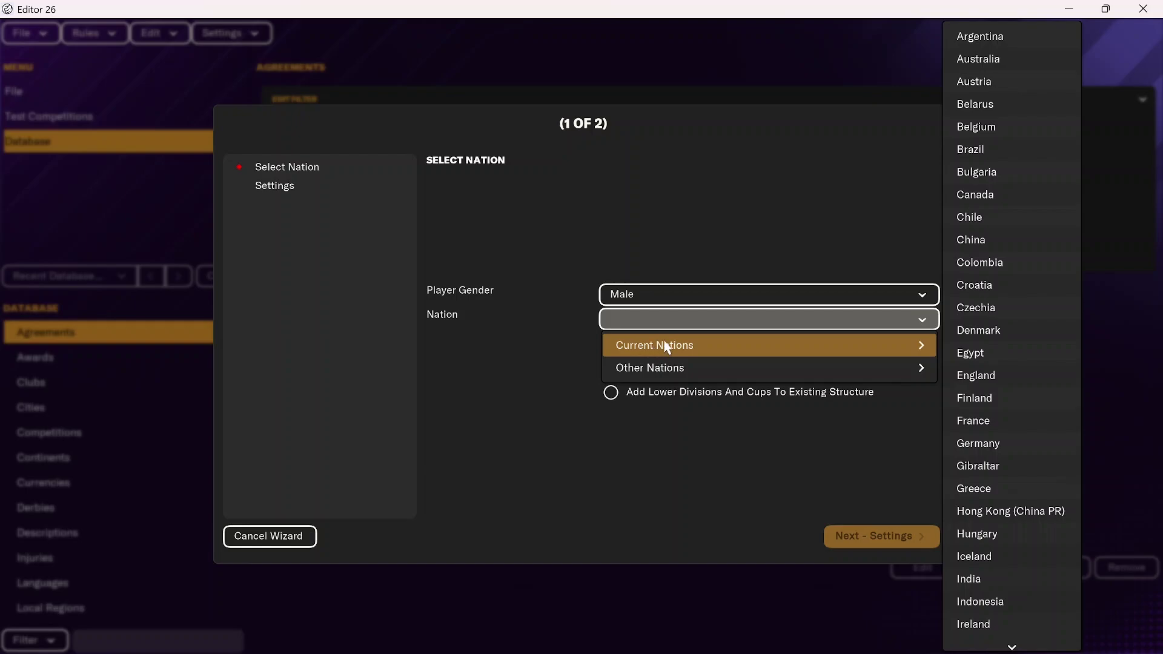
mouse_move(678, 372)
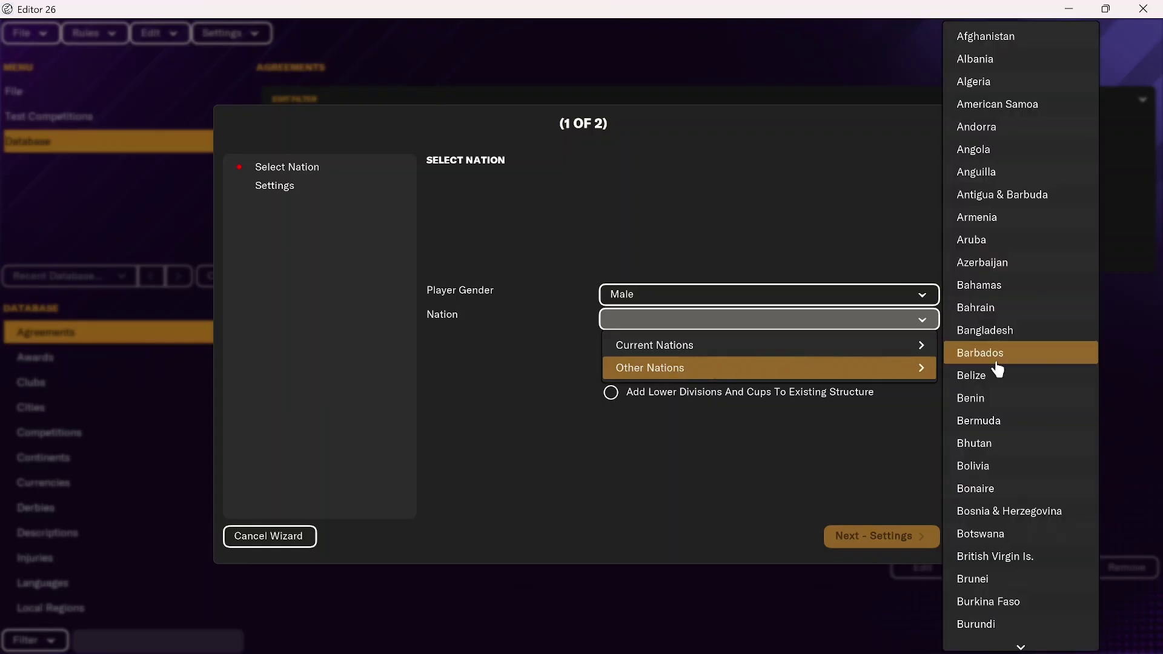
scroll(998, 371, "down", 2)
scroll(998, 372, "down", 11)
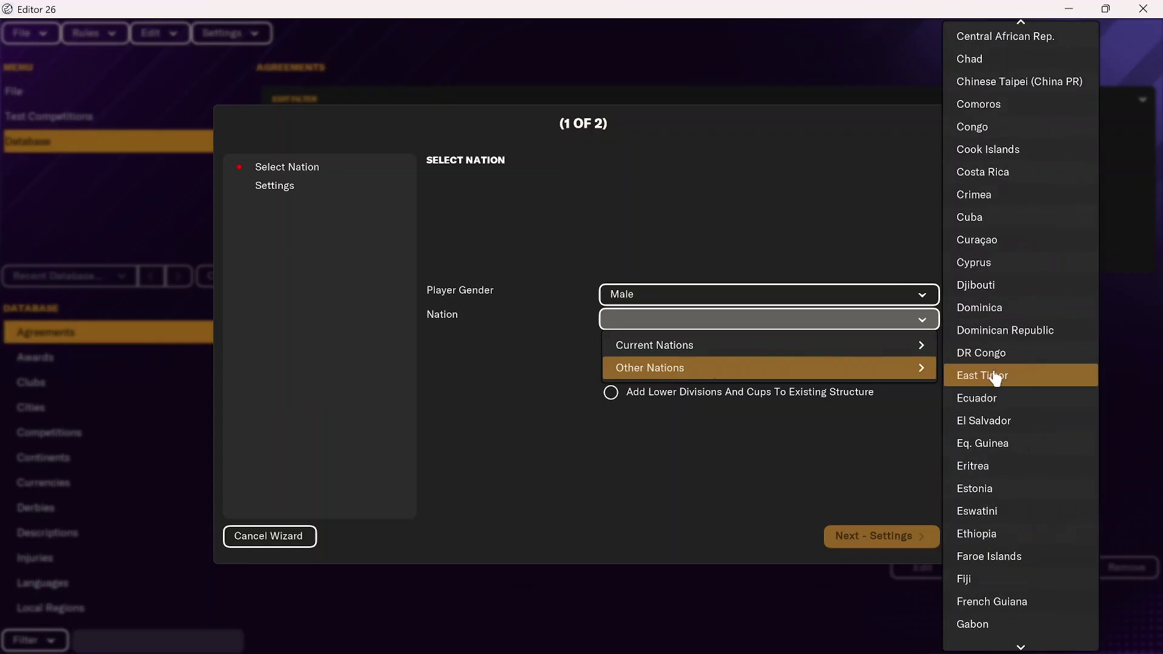
scroll(993, 379, "down", 5)
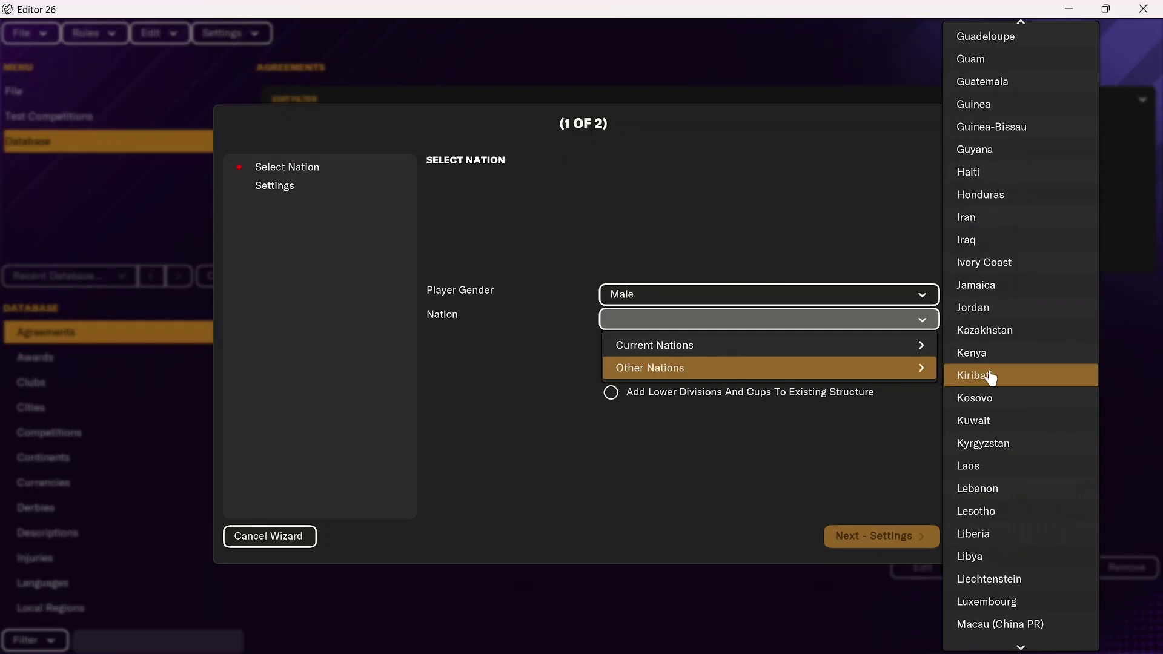
scroll(992, 379, "down", 10)
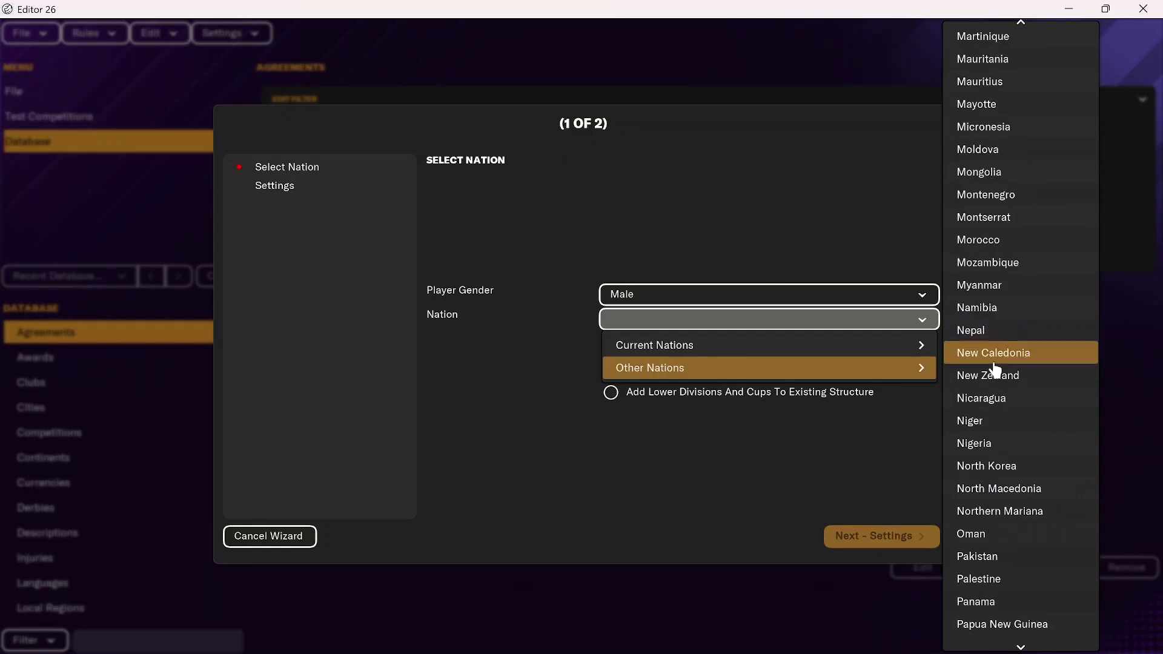
scroll(997, 370, "down", 4)
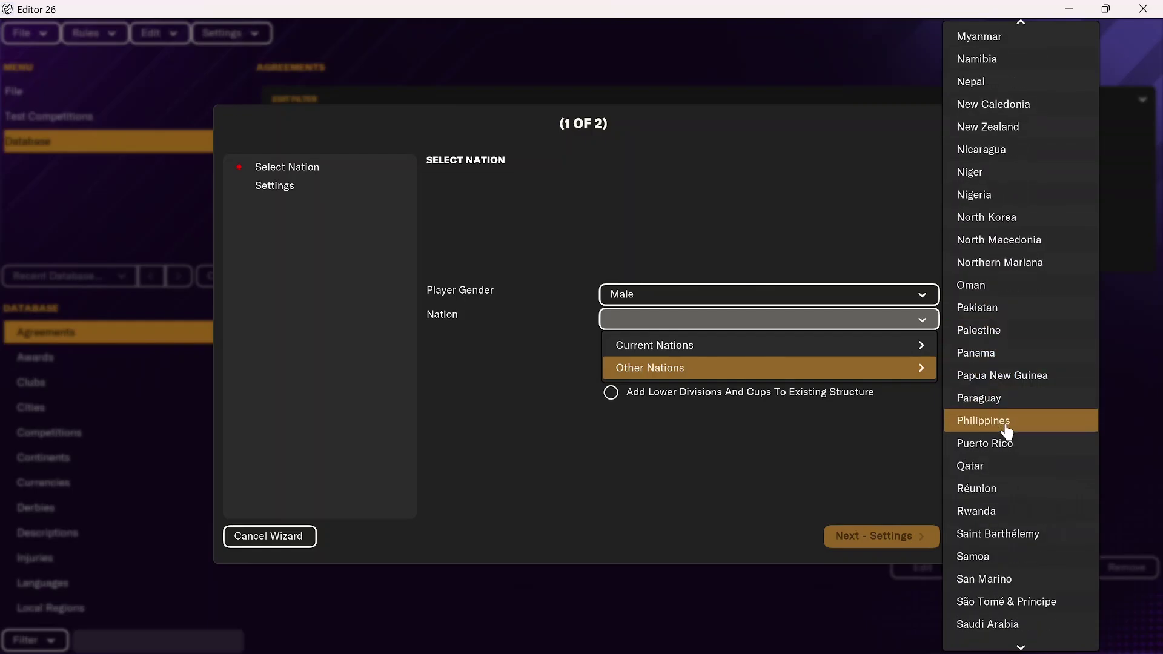
left_click(1006, 426)
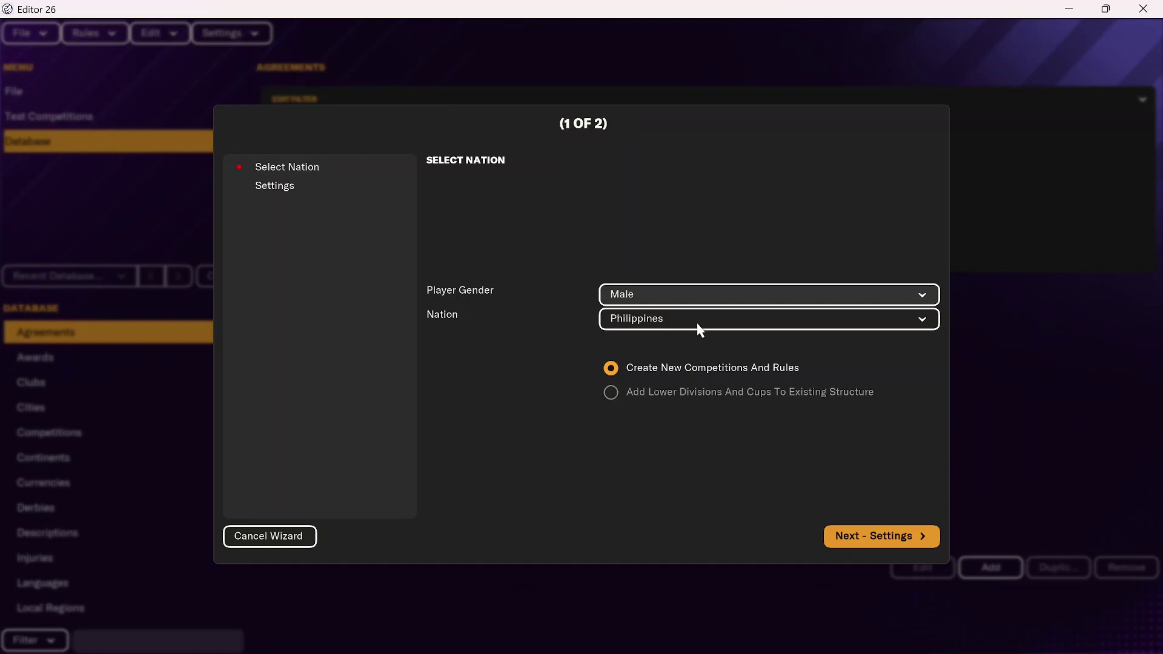
left_click(892, 538)
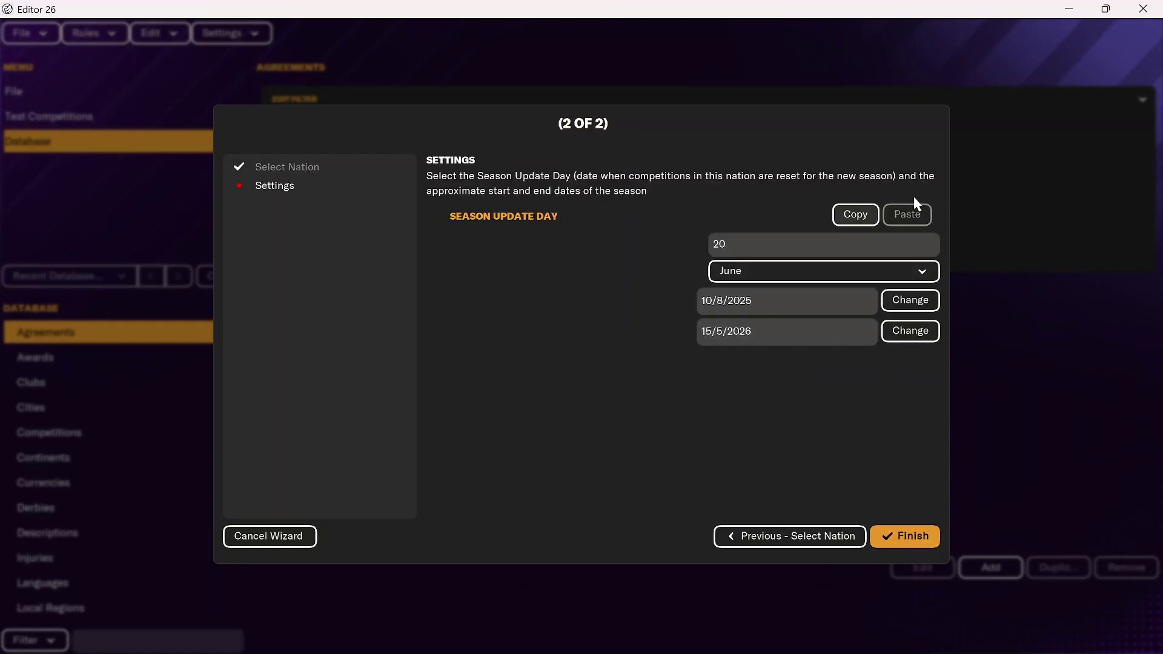
- Finish the Philippines rules with default dates, then start a new division from Divisions
left_click(919, 541)
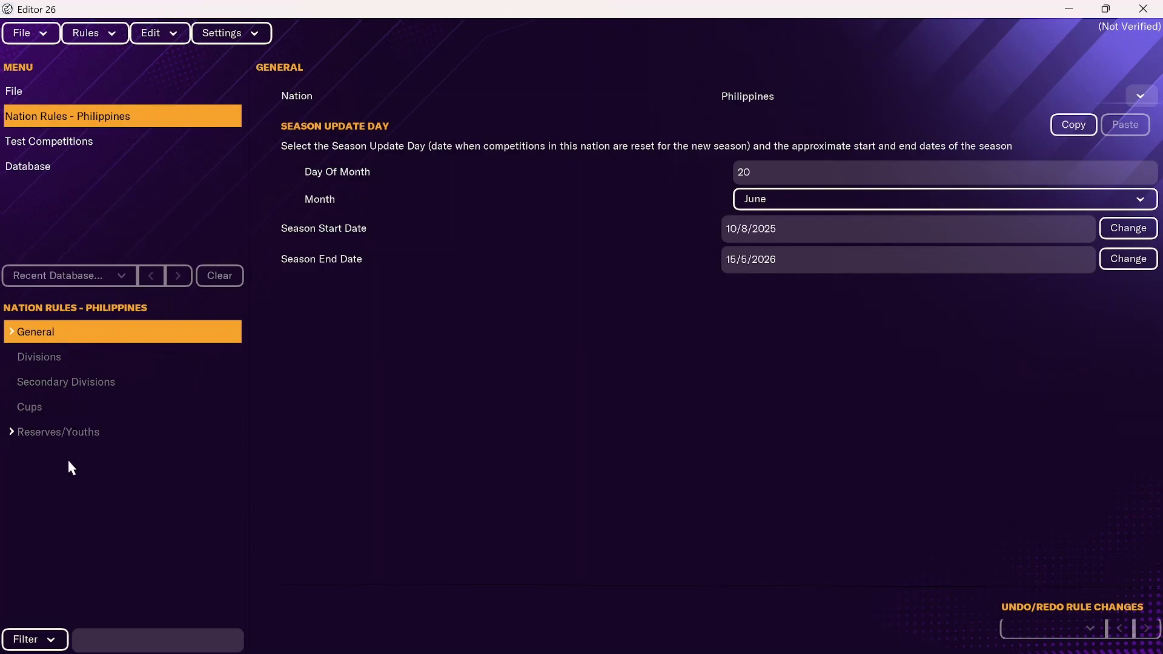
left_click(67, 367)
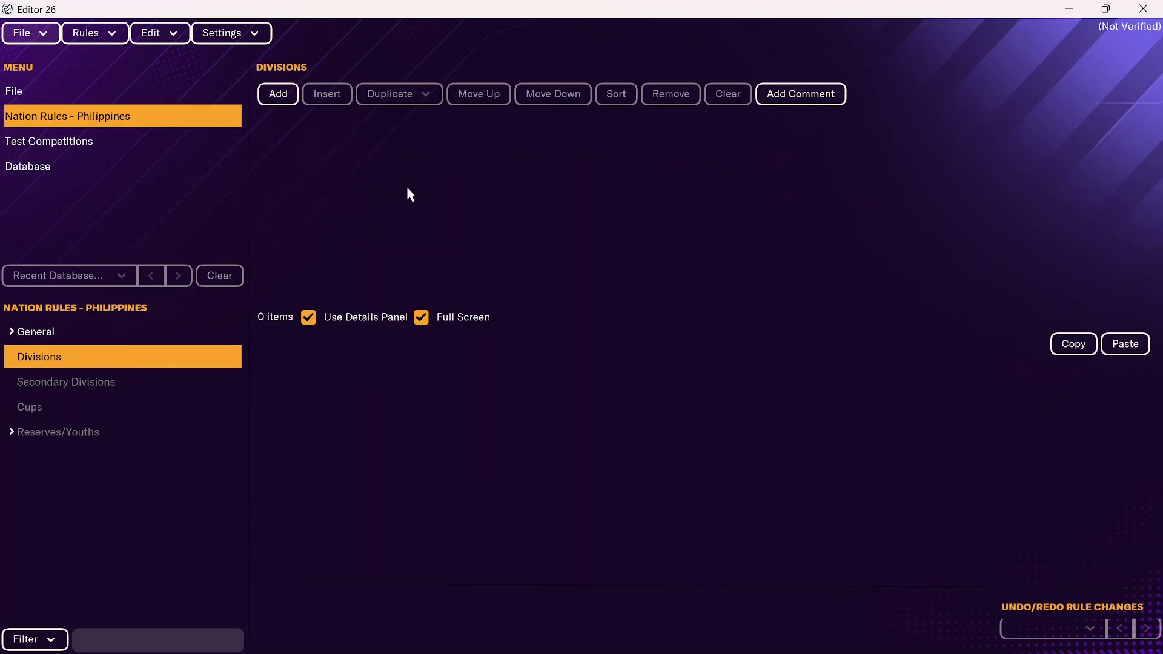
left_click(292, 108)
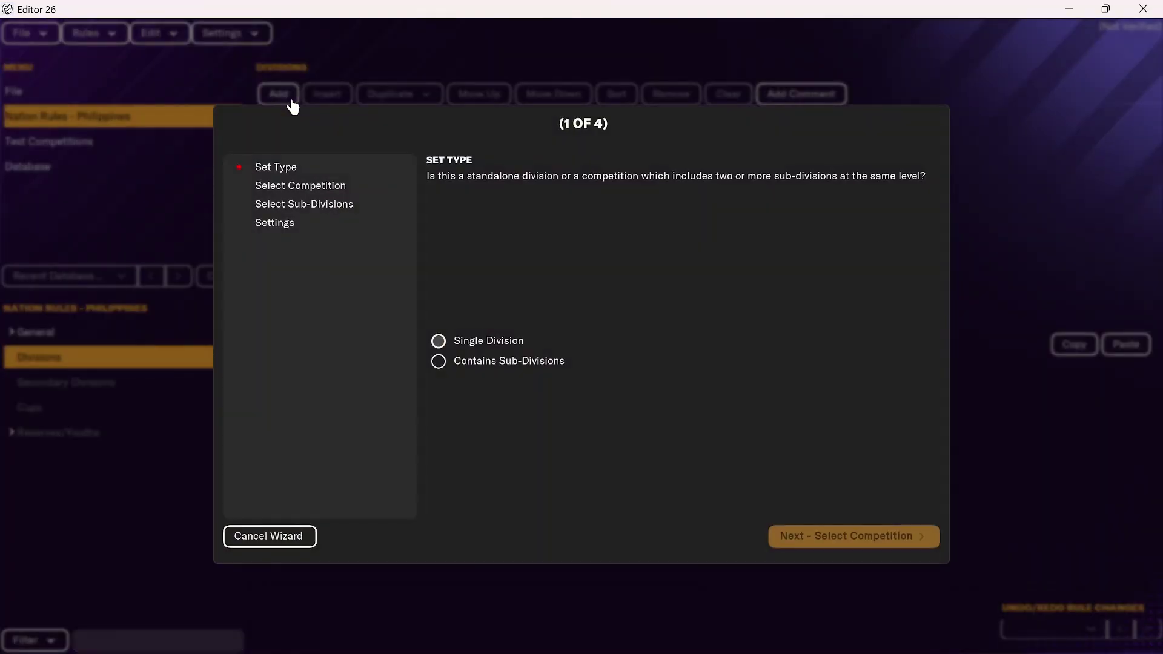
- Make the new division a Single Division using the Football League competition
left_click(445, 346)
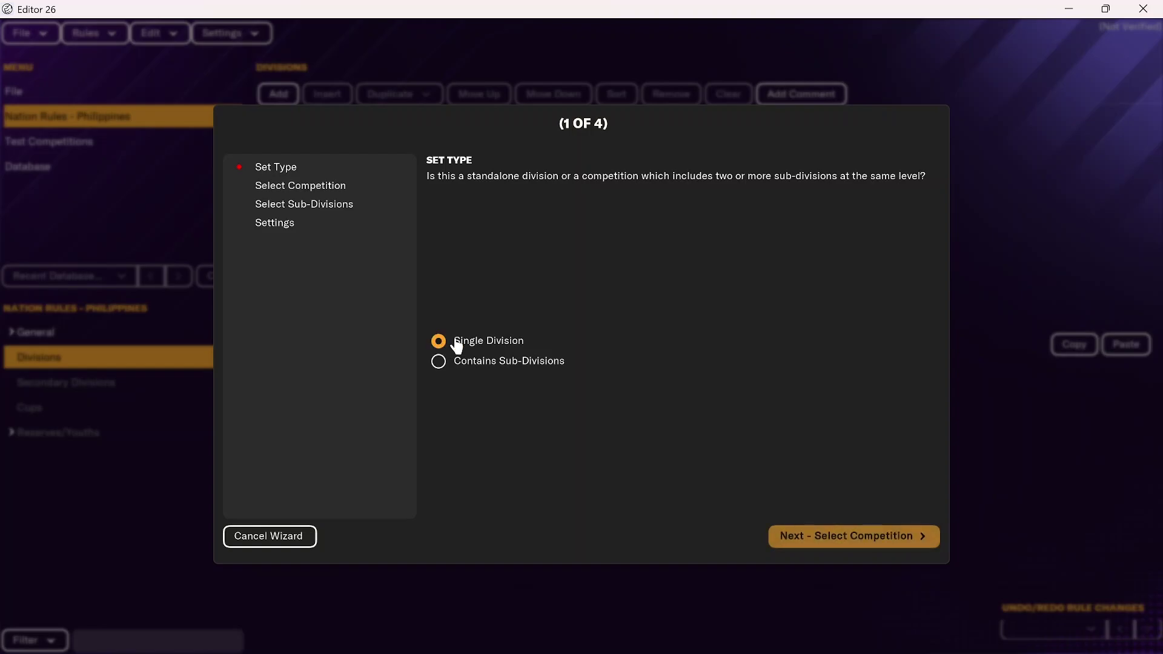
left_click(828, 546)
left_click(745, 347)
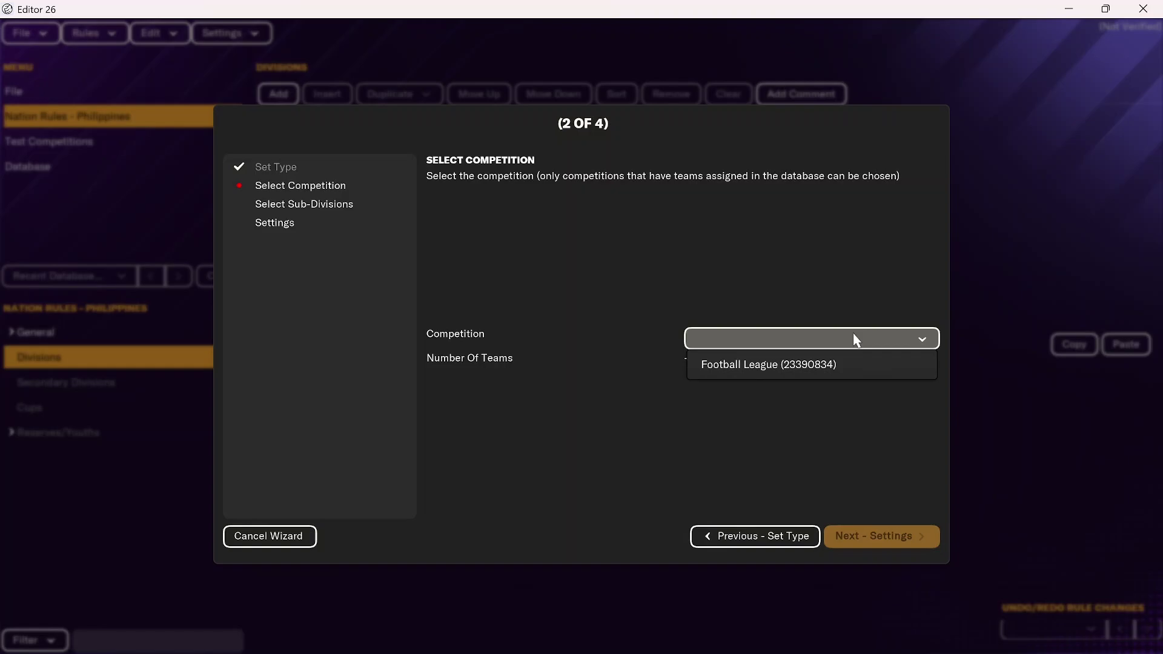
left_click(806, 368)
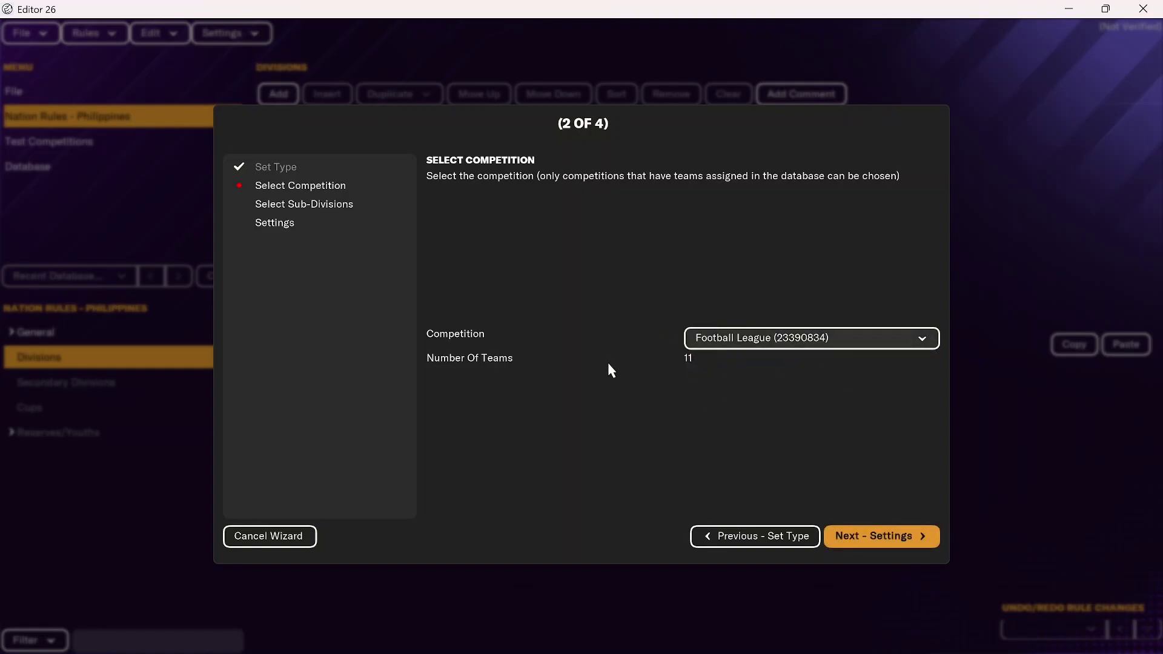
left_click(896, 537)
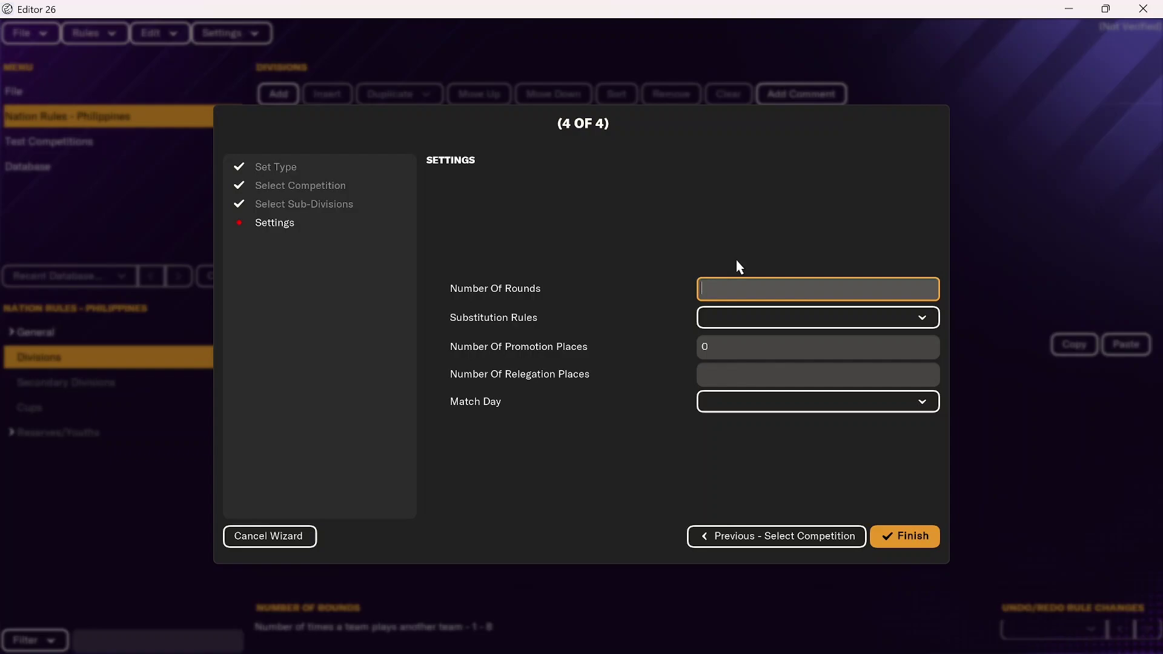
- Set 2 rounds and '5 from 9 in 3 stops' substitutions, then finish the division
type("2")
left_click(714, 318)
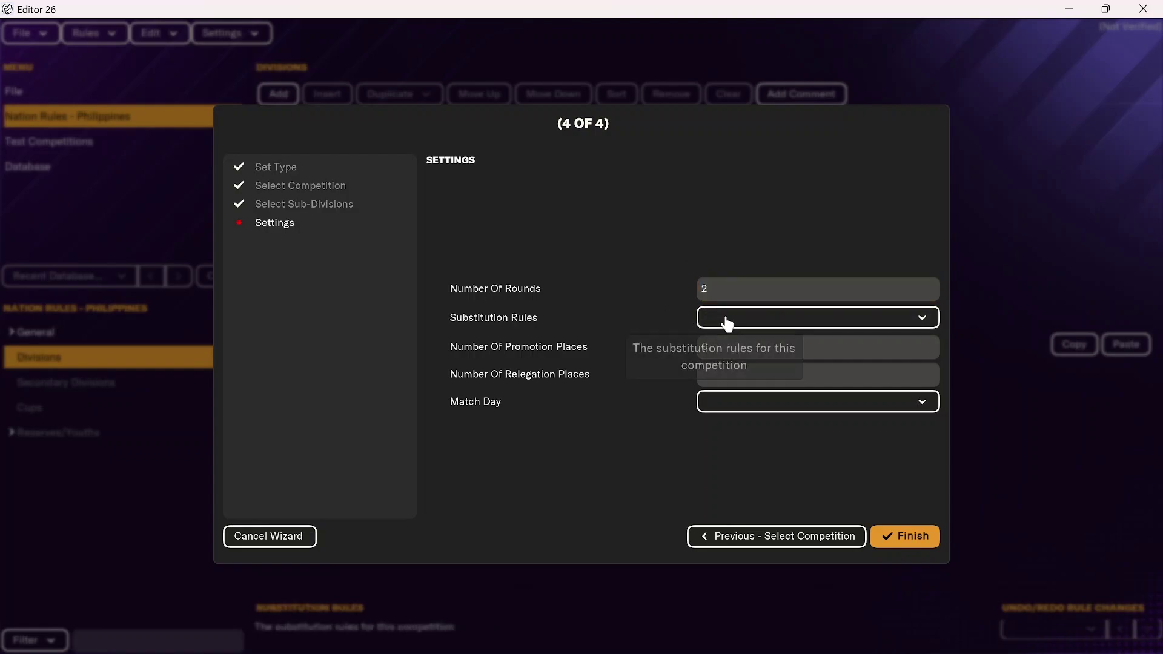
left_click(846, 319)
scroll(831, 394, "down", 2)
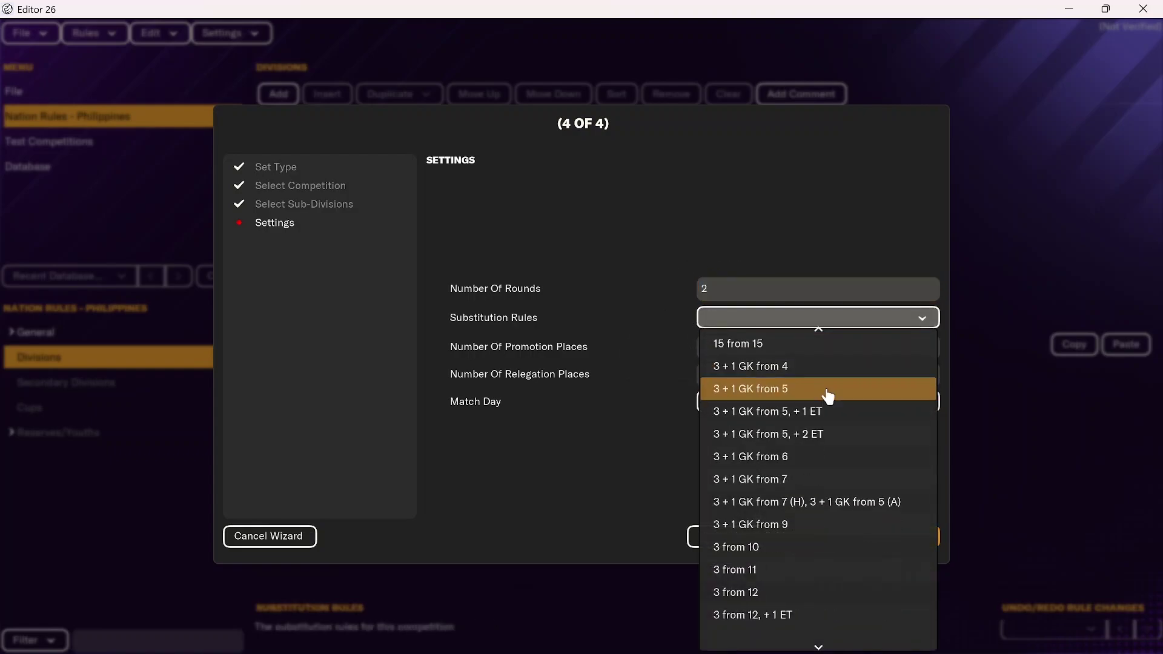
scroll(829, 399, "down", 10)
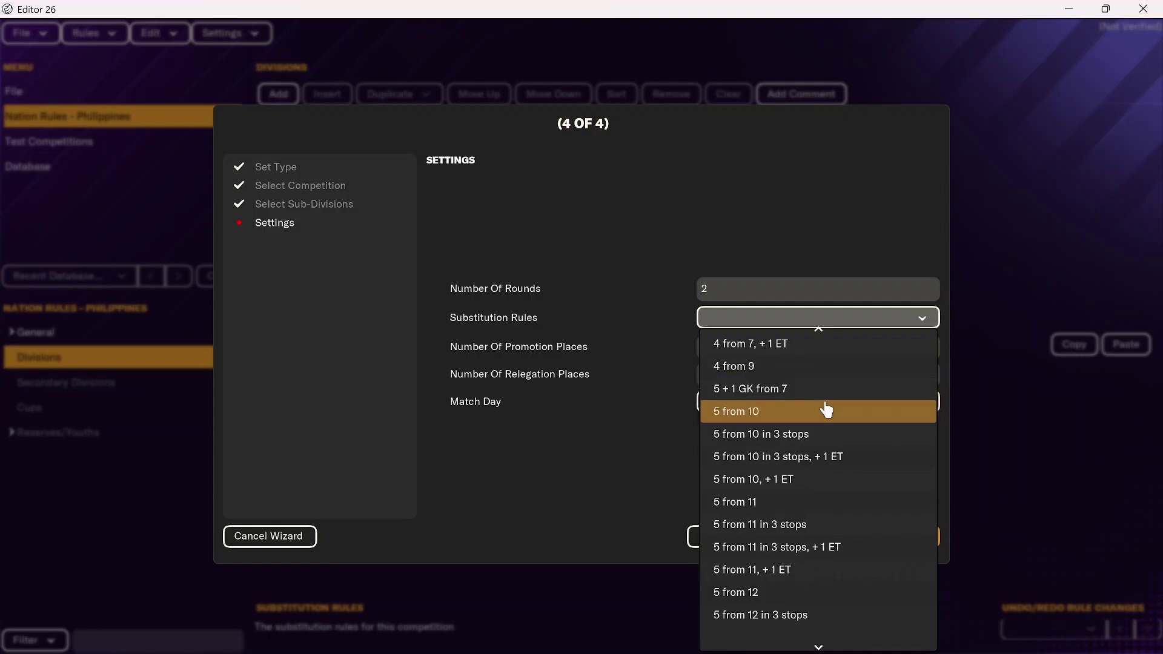
scroll(827, 411, "down", 10)
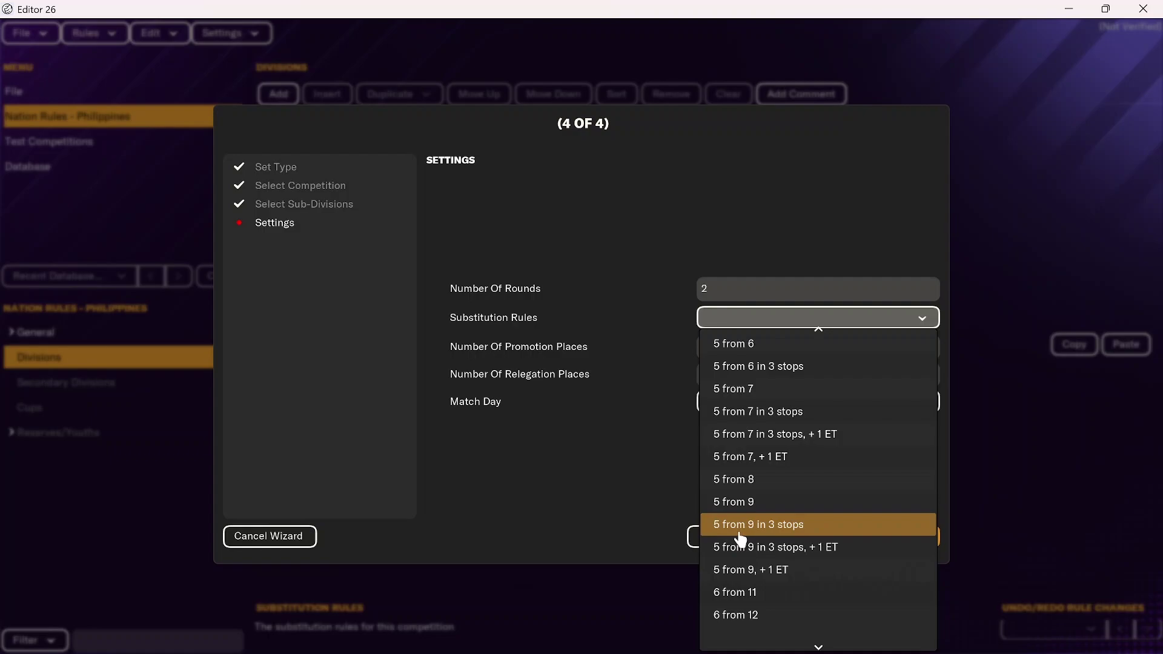
left_click(782, 538)
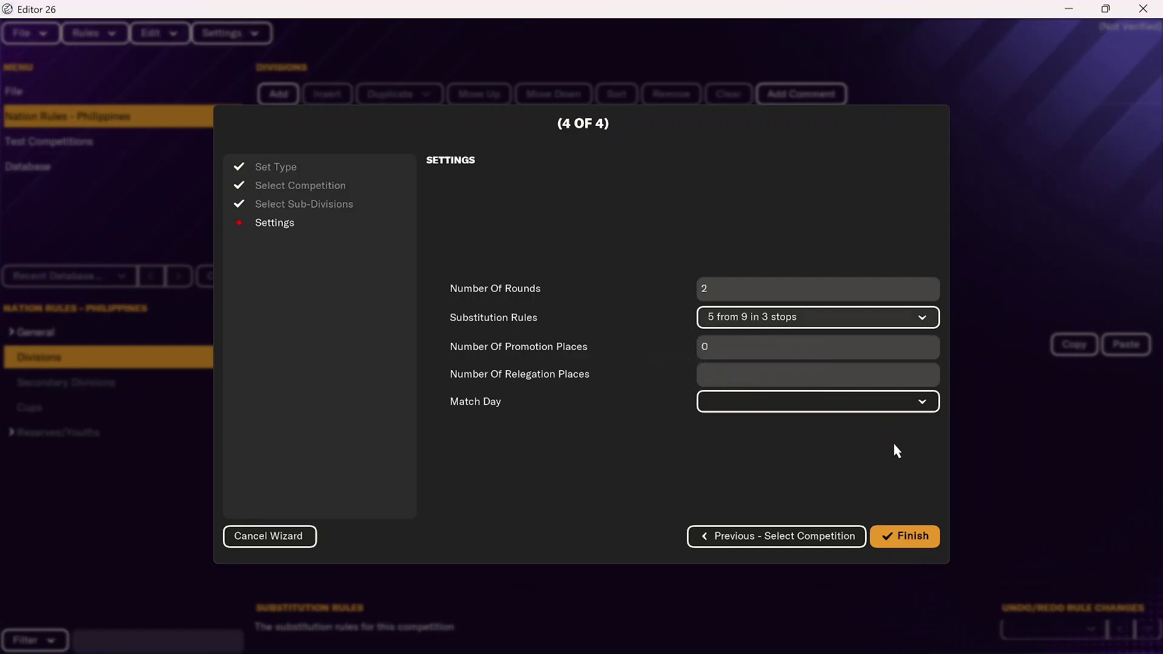
left_click(916, 538)
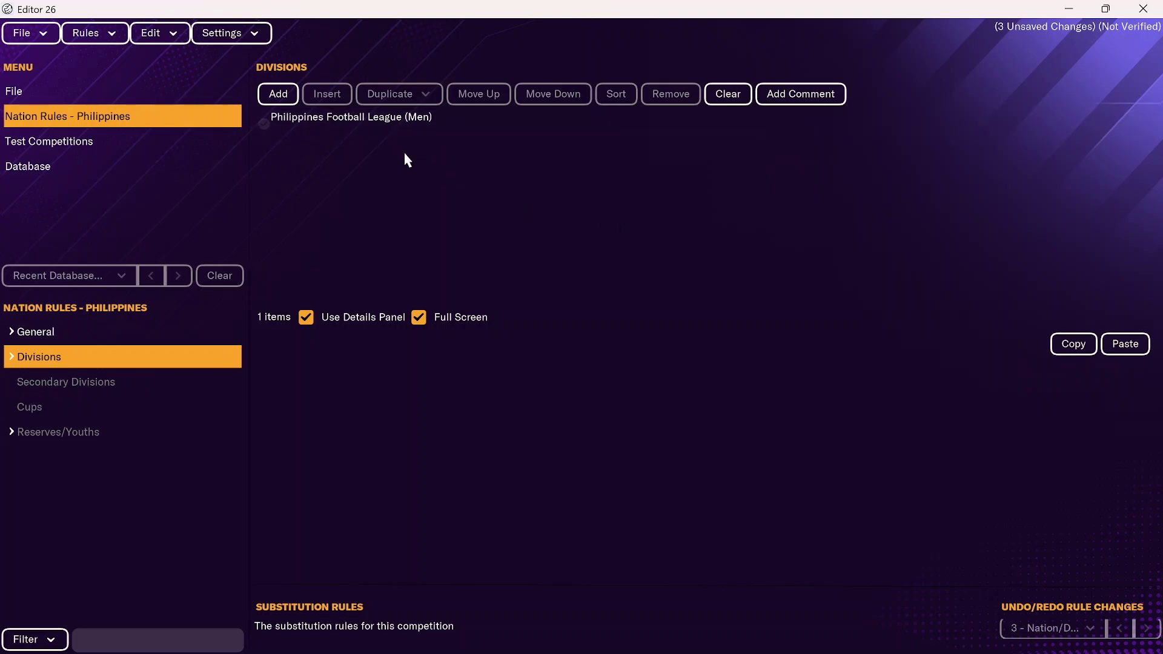
left_click(9, 356)
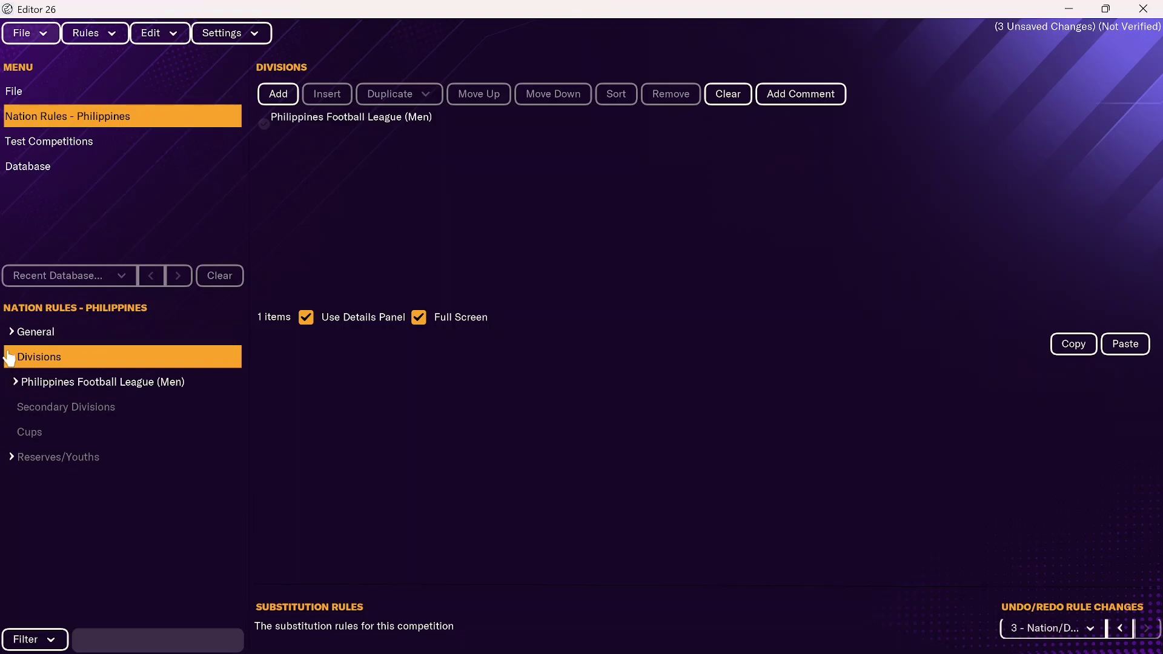
left_click(33, 385)
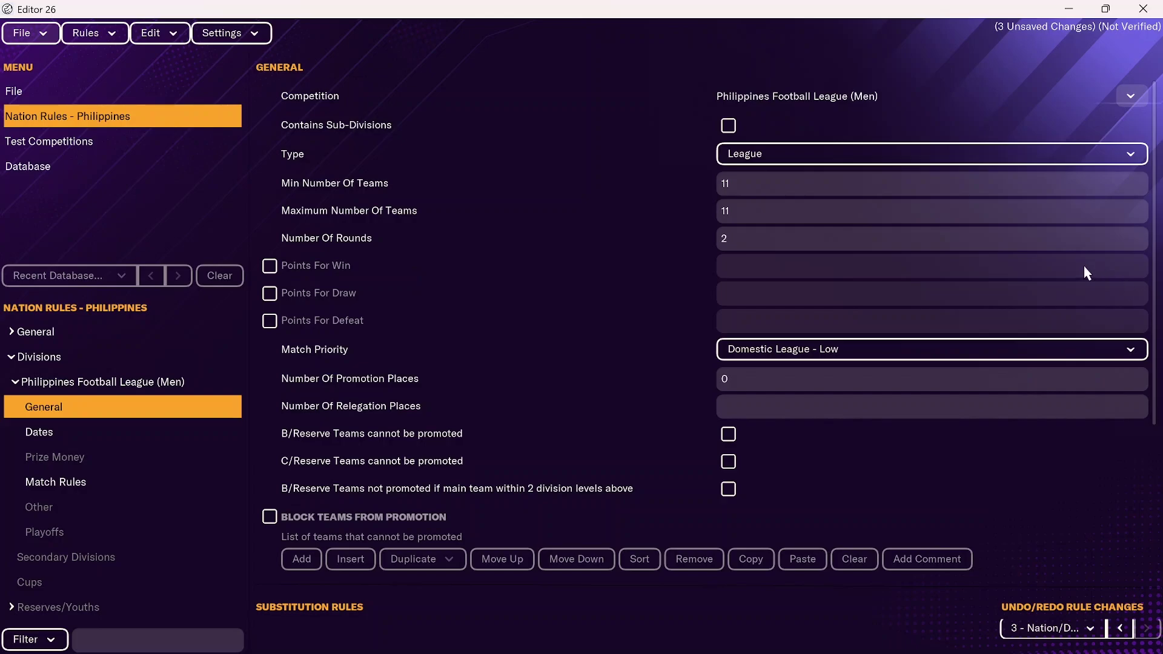
left_click(882, 351)
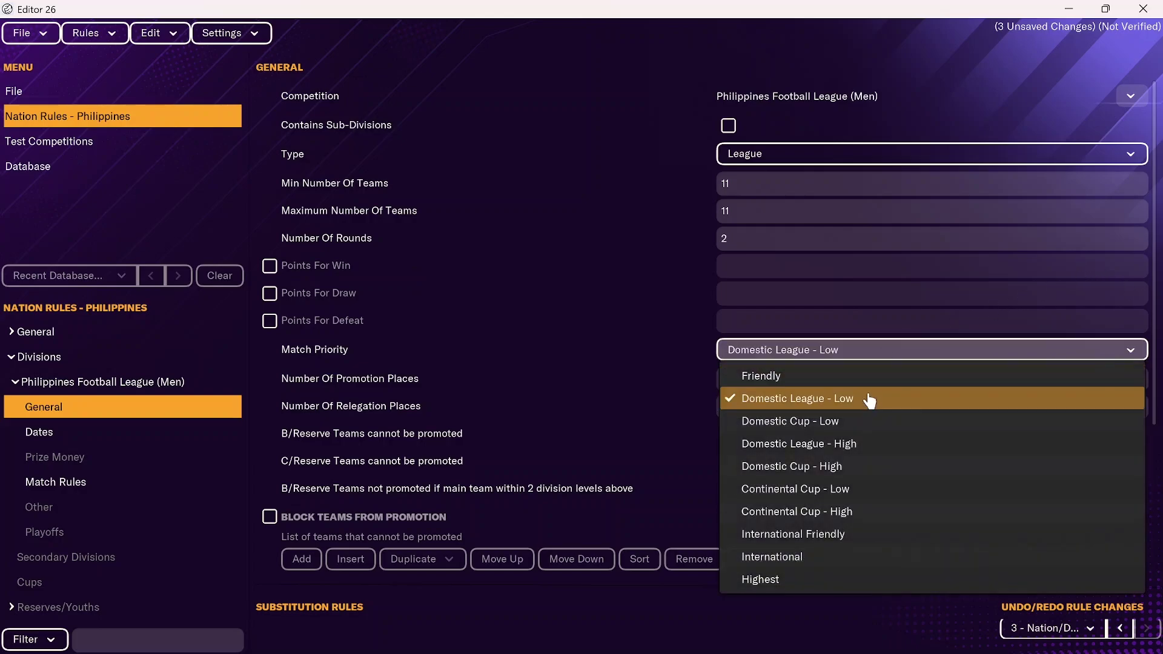
left_click(657, 61)
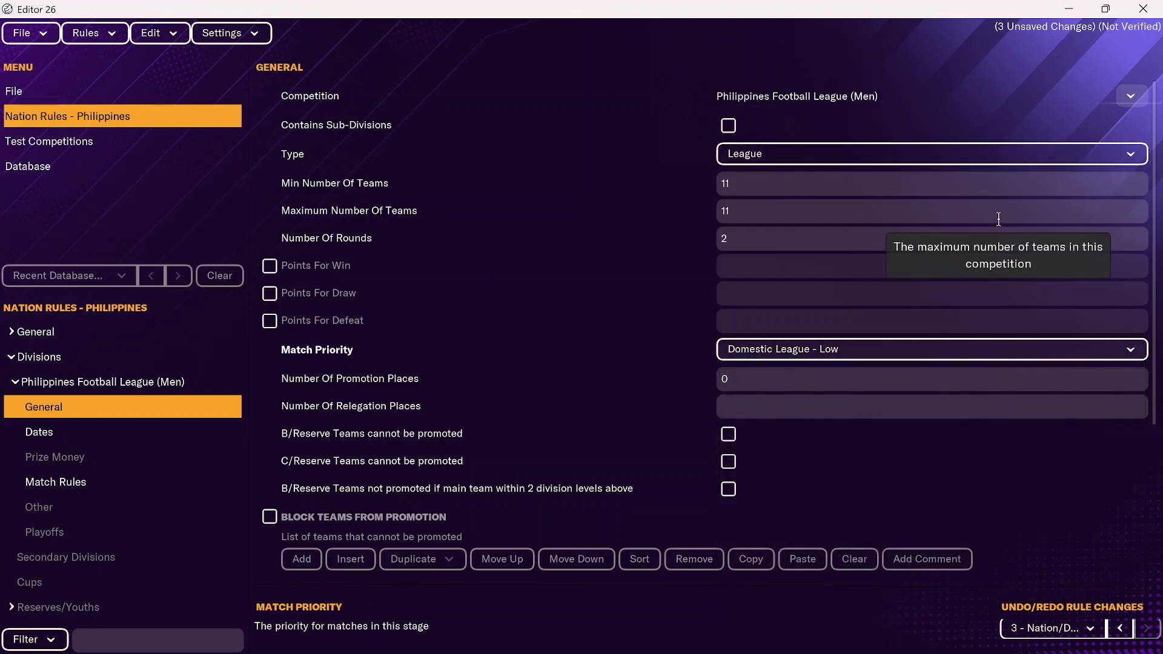
left_click(269, 266)
left_click(270, 293)
left_click(269, 321)
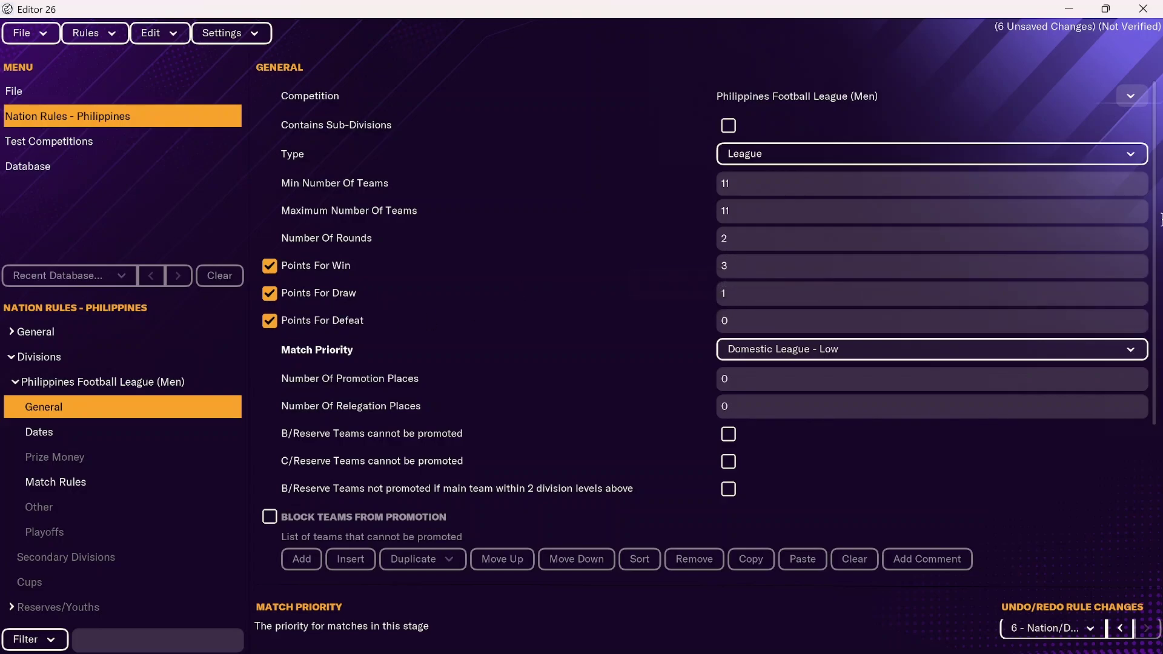
scroll(1158, 226, "down", 4)
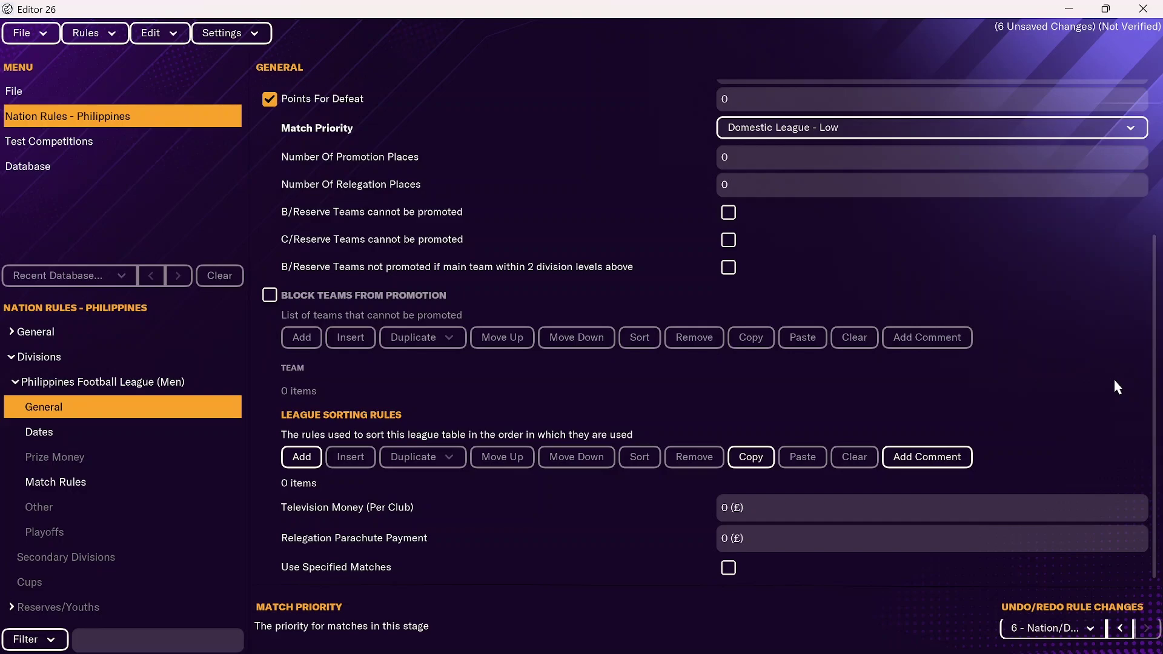
- Add two league sorting rules: Goal Difference first, then Goals For
left_click(310, 461)
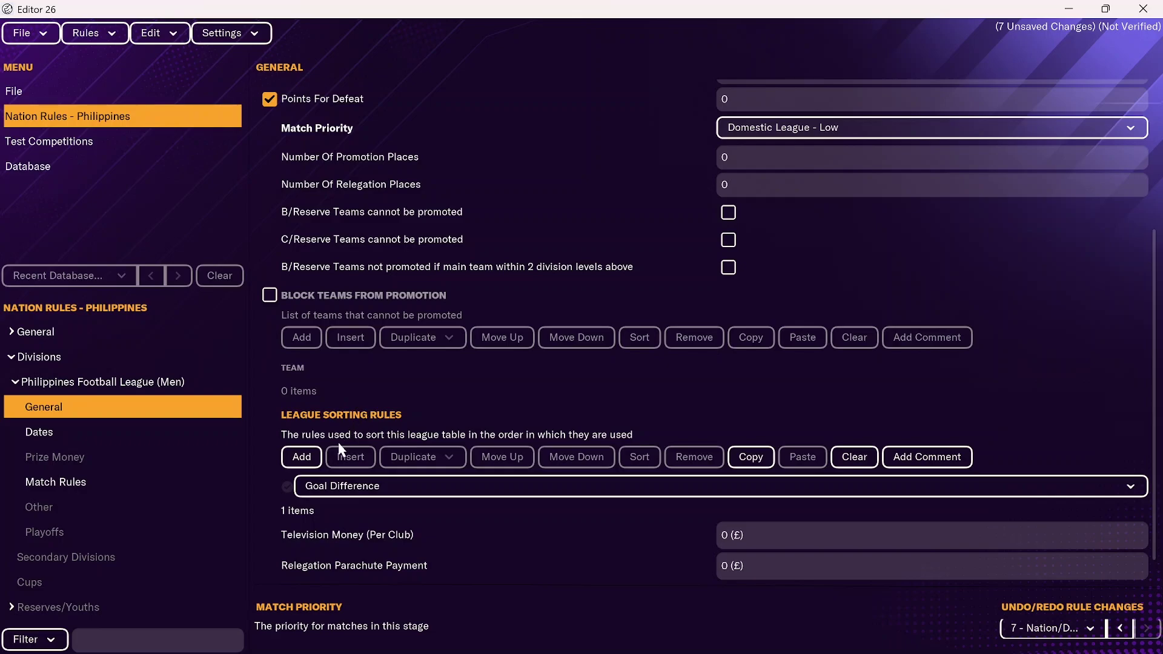
left_click(309, 458)
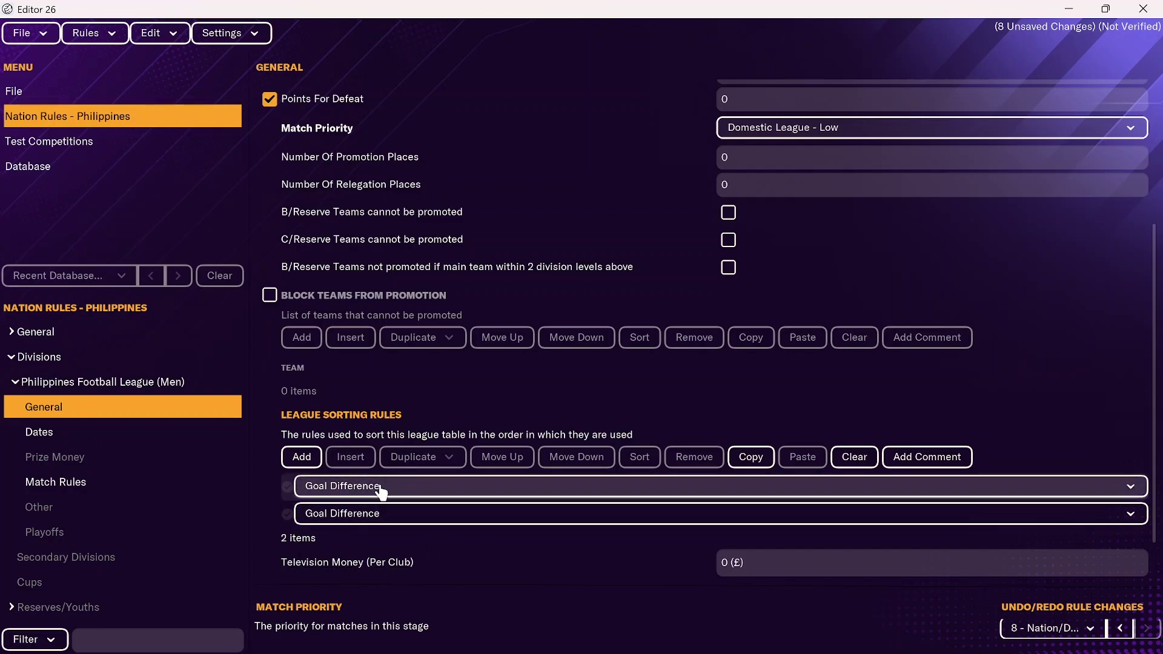
left_click(381, 514)
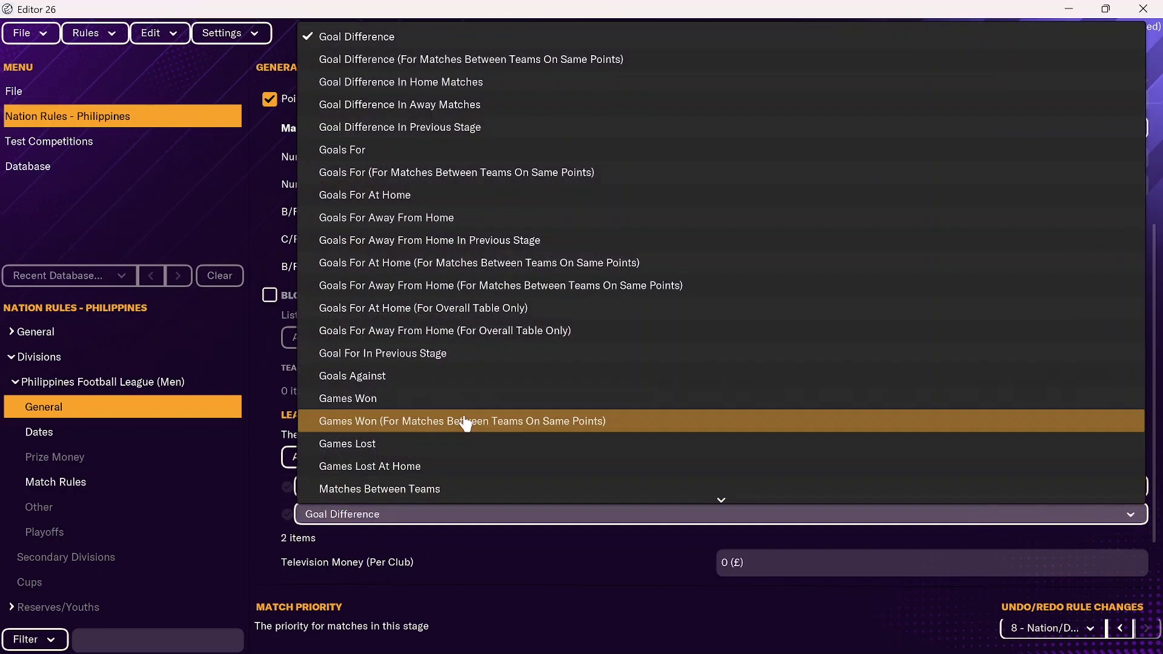
left_click(366, 151)
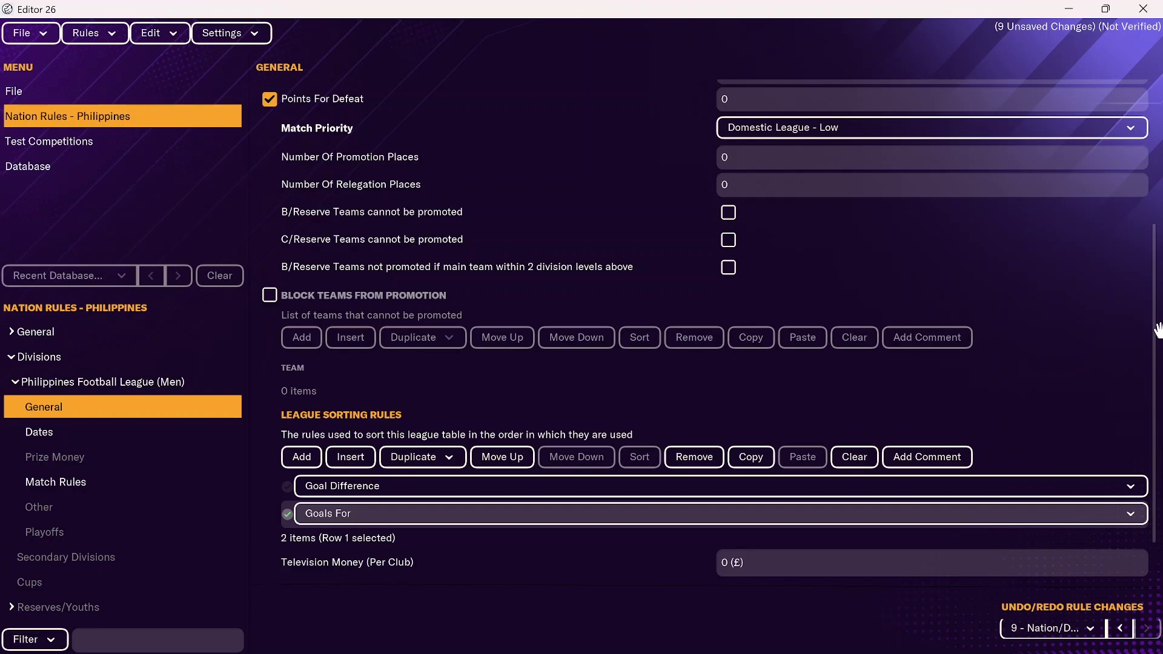
left_click_drag(1157, 330, 1158, 366)
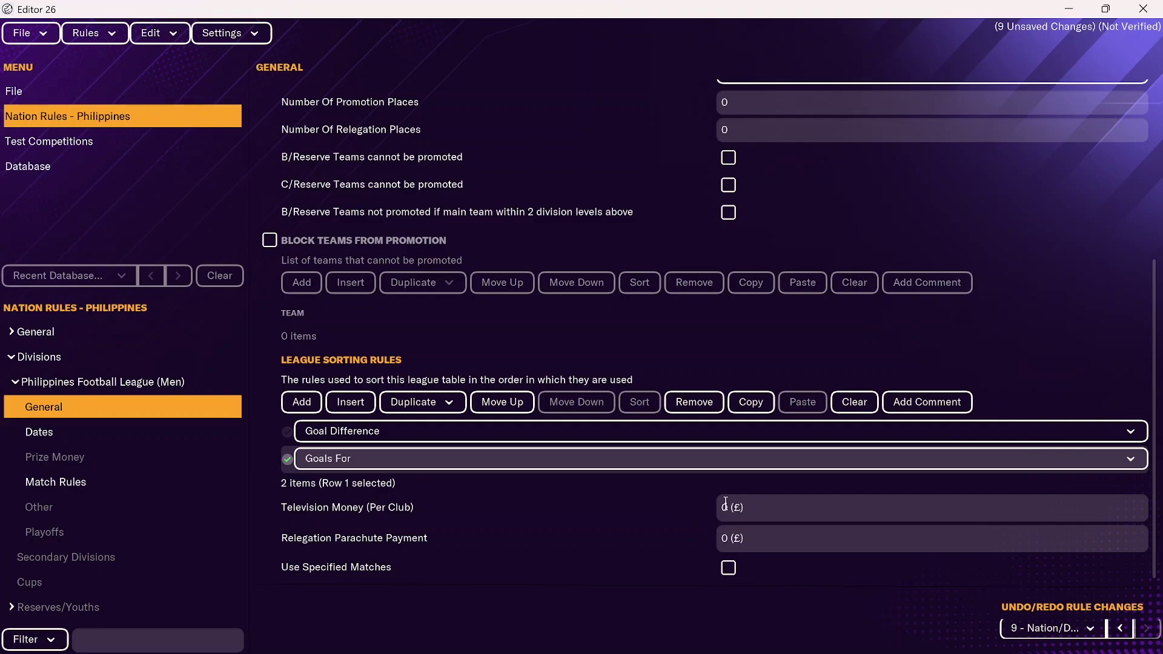
left_click_drag(1153, 372, 1160, 177)
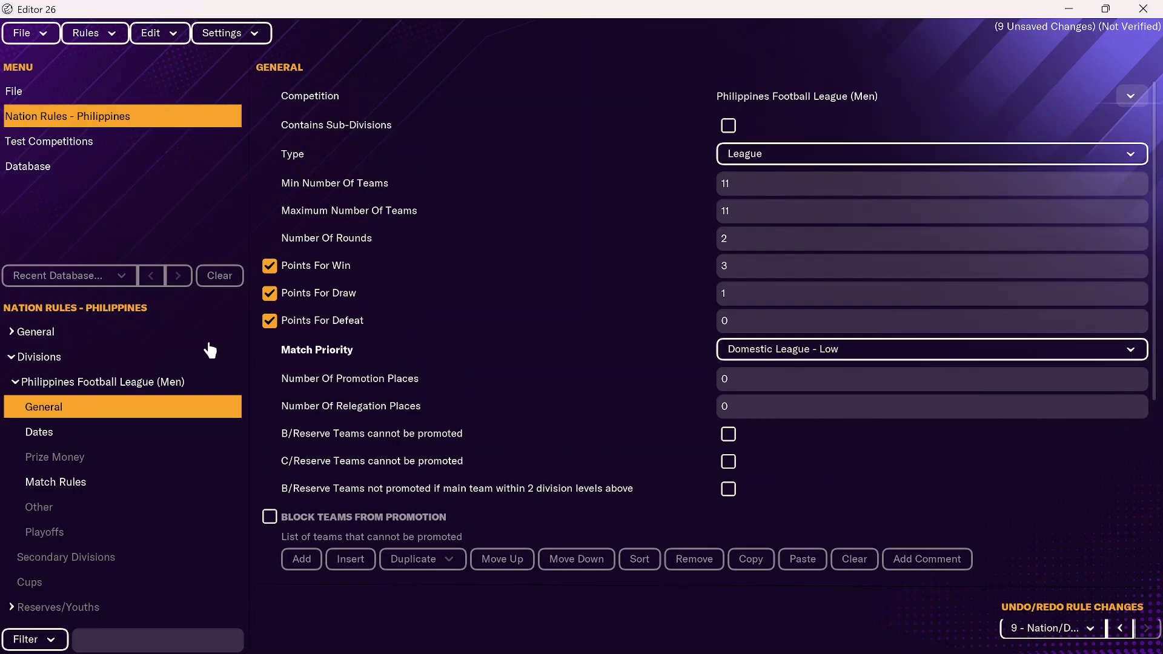
- Add the eleven entries to the league's Prize Money list
left_click(96, 461)
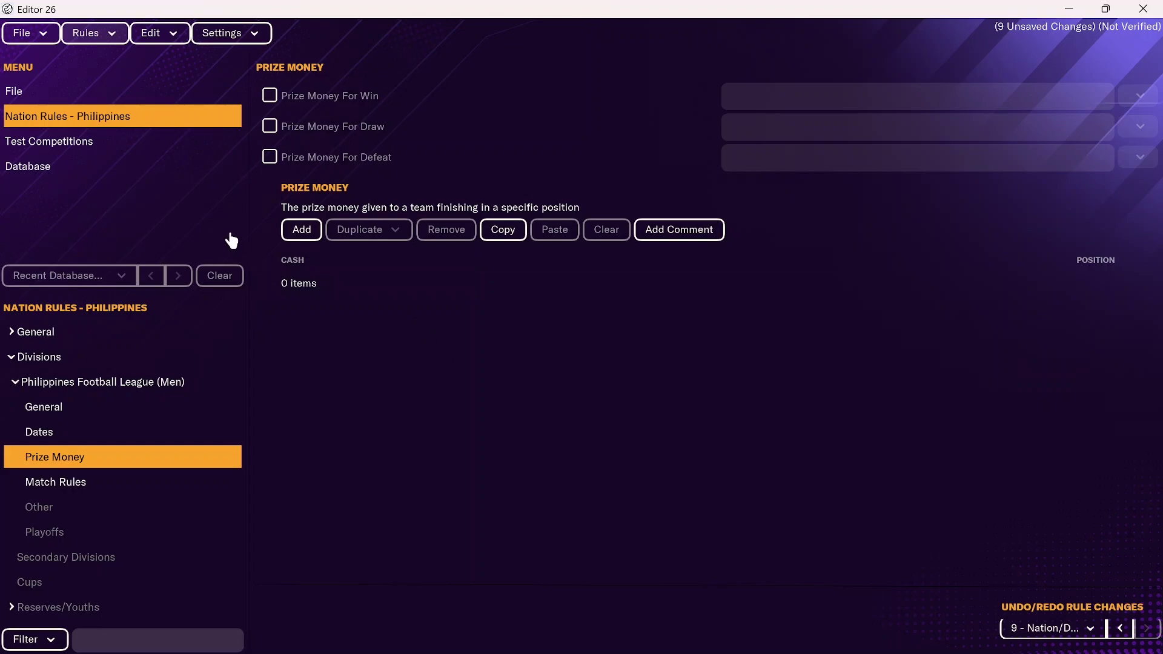
left_click(299, 229)
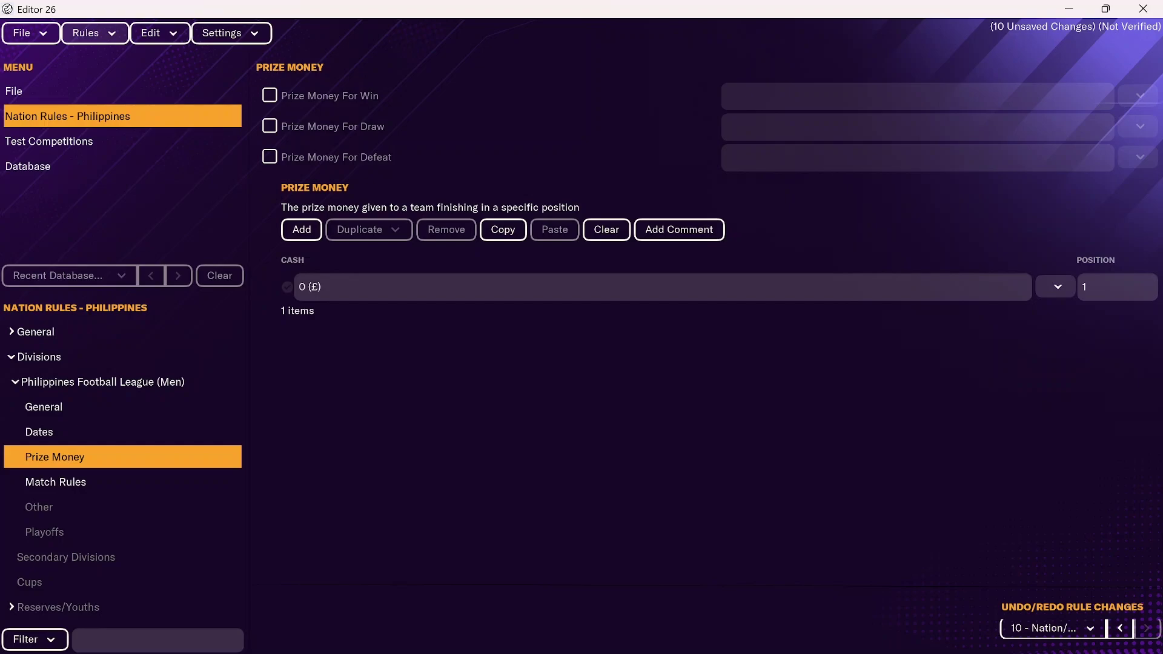
left_click(303, 234)
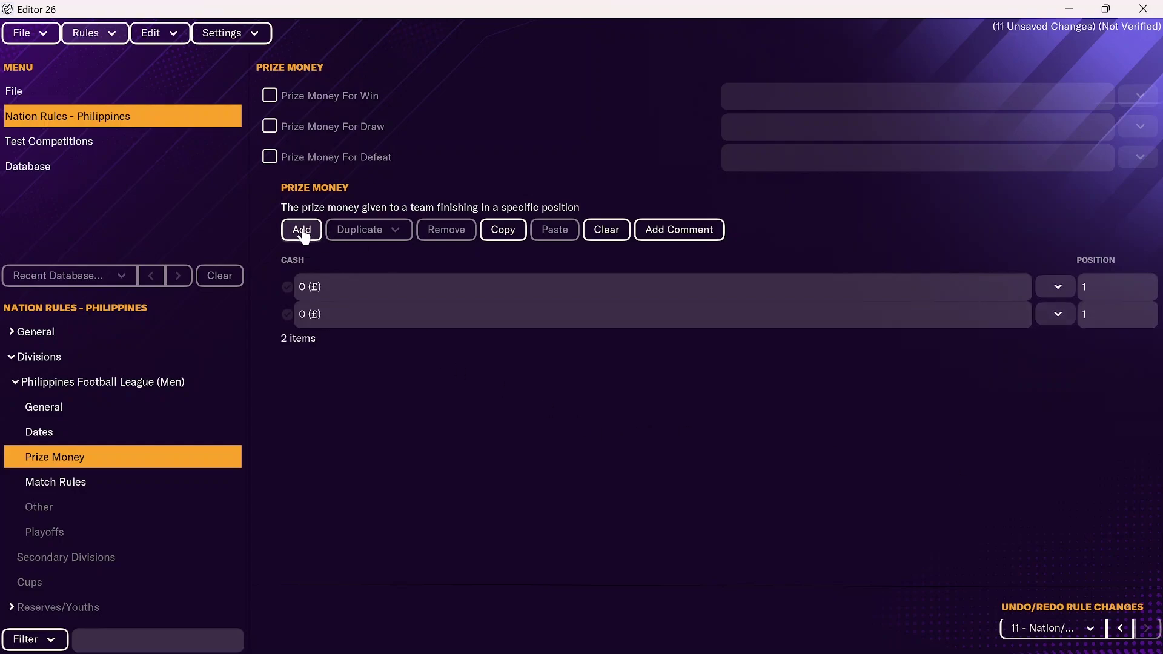
left_click(302, 231)
left_click(303, 230)
left_click(303, 230)
left_click(302, 230)
left_click(302, 231)
left_click(302, 230)
left_click(302, 230)
left_click(302, 231)
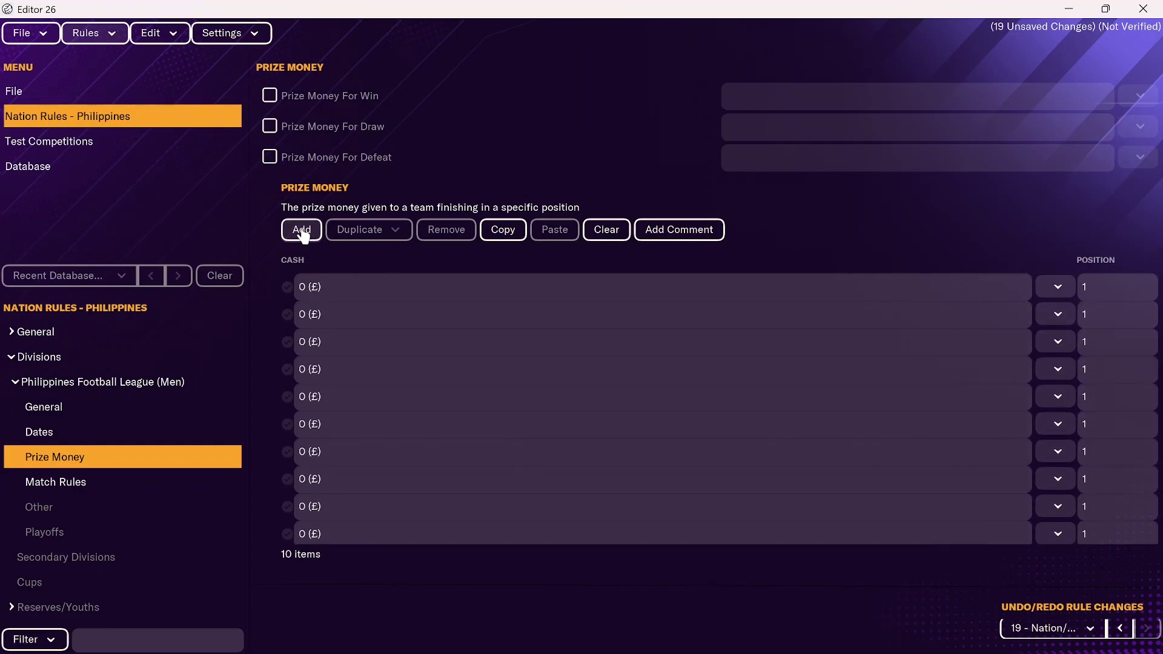
left_click(302, 230)
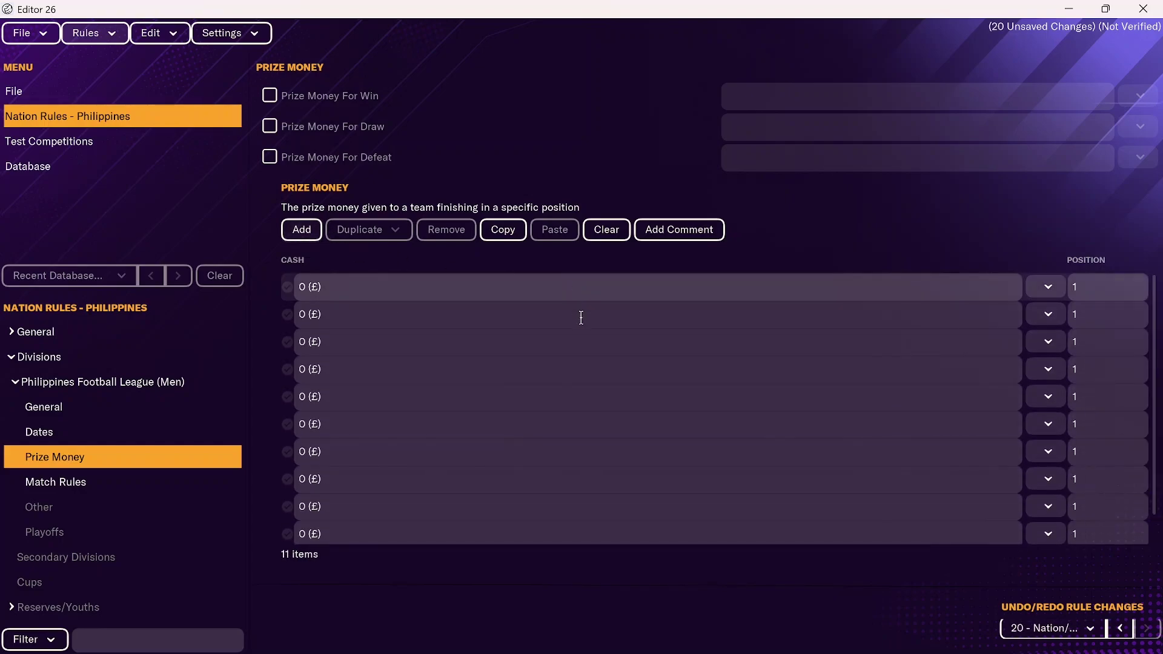
- Number the following entries' finishing positions 2, 3, 4 and 5
left_click(1089, 315)
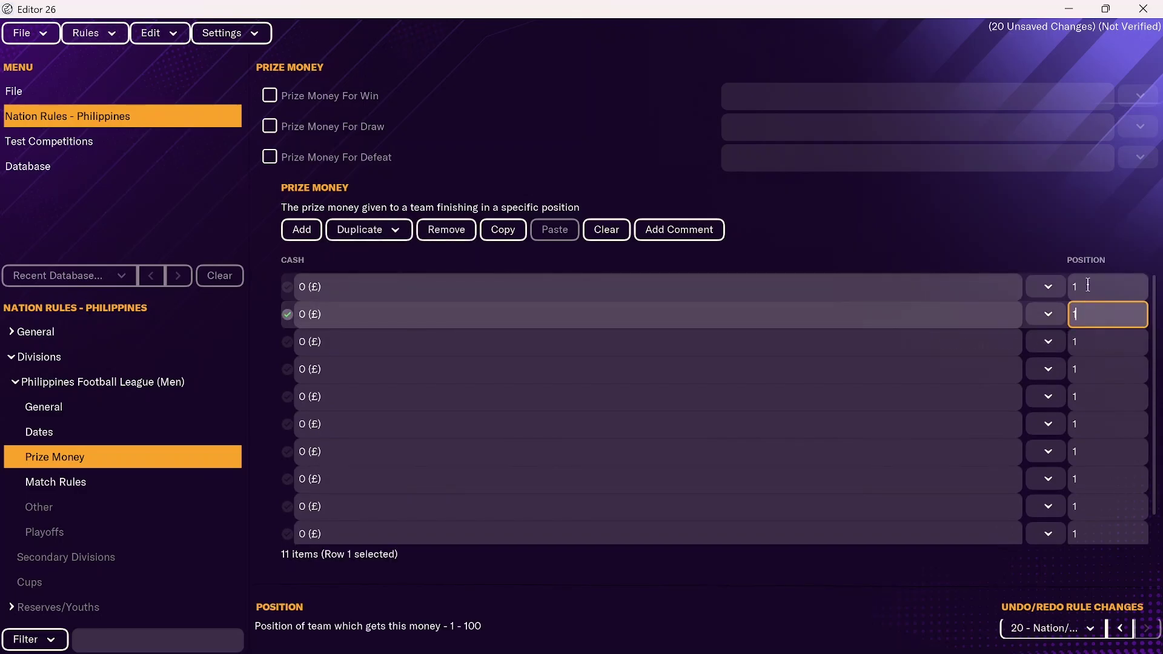
type("2")
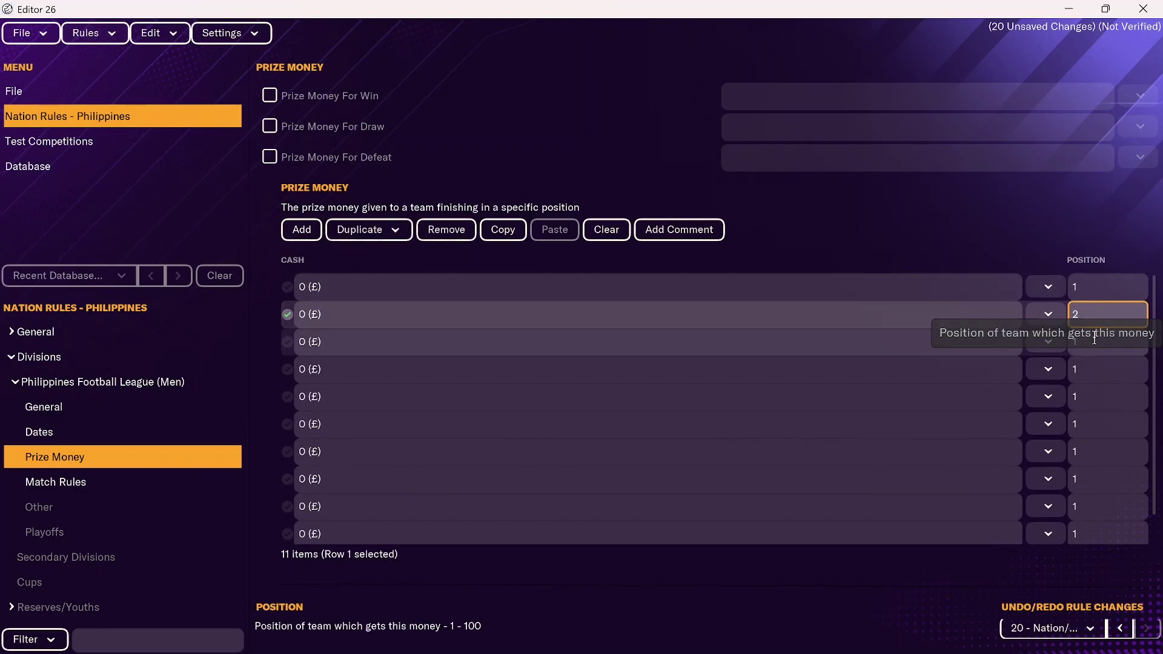
left_click(1091, 341)
type("3")
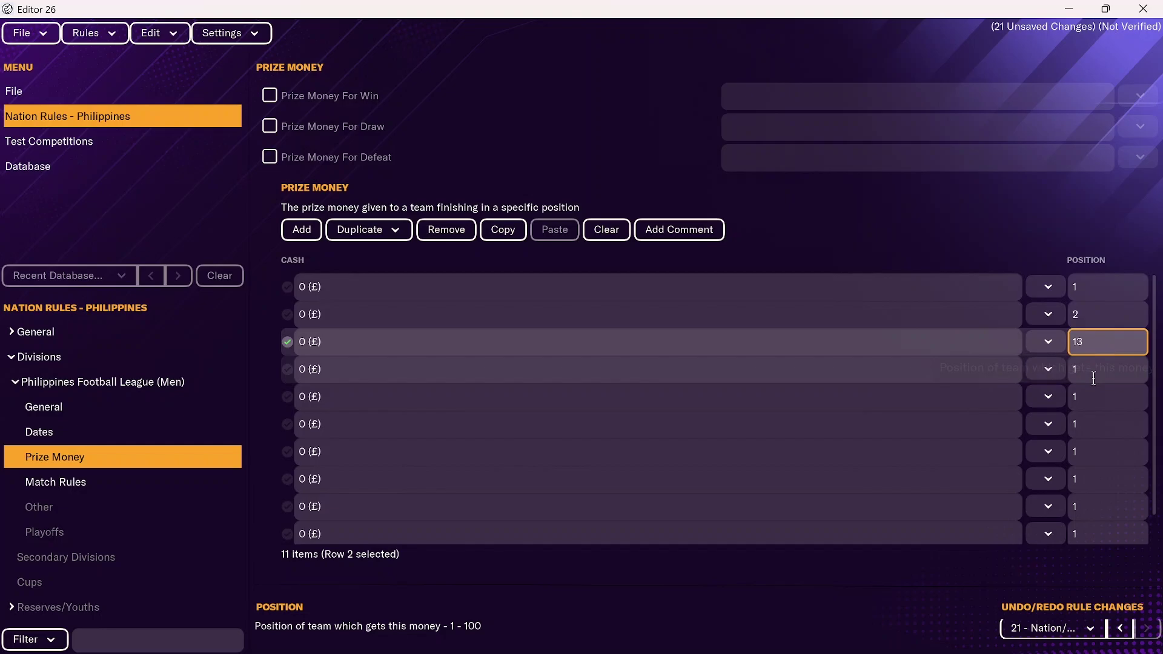
double_click(1083, 345)
type("3")
double_click(1085, 370)
type("4")
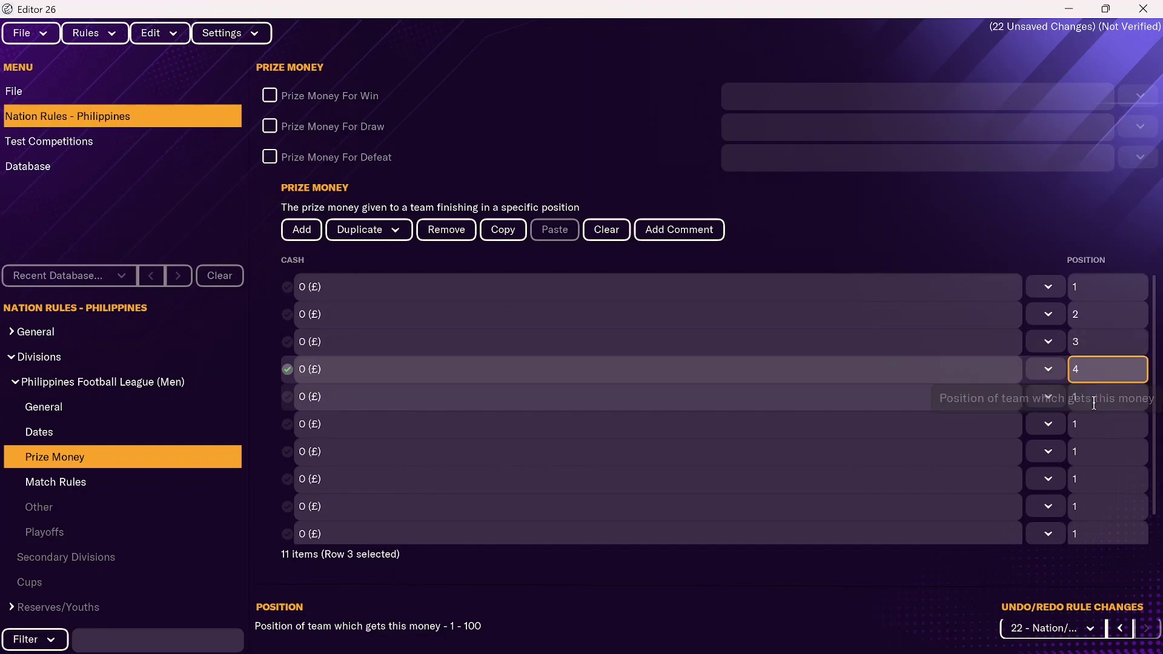
left_click(1072, 400)
type("5")
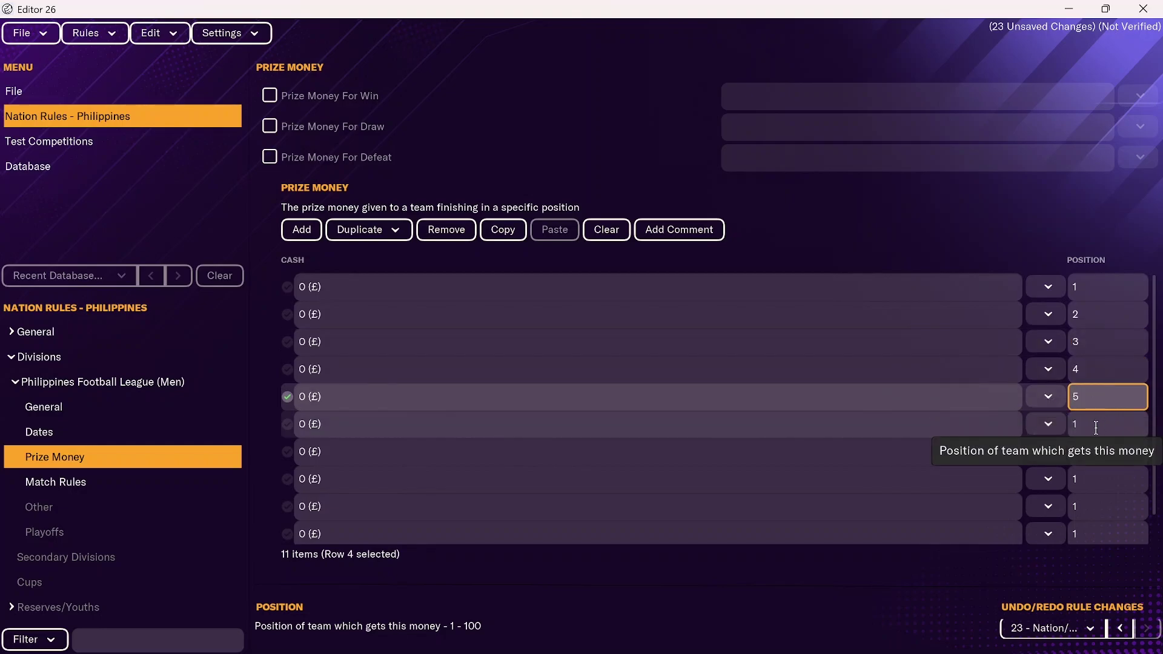
left_click(1068, 428)
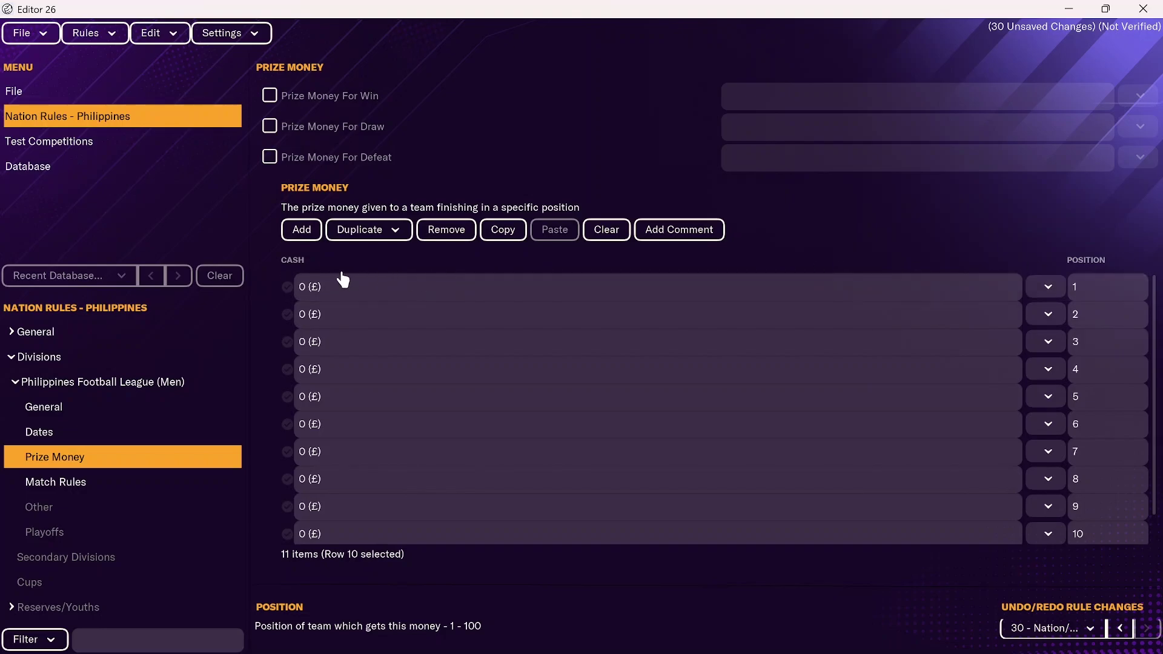
- Set prize cash to 250000 for first place and 200000 for second, then show Match Rules
left_click(303, 287)
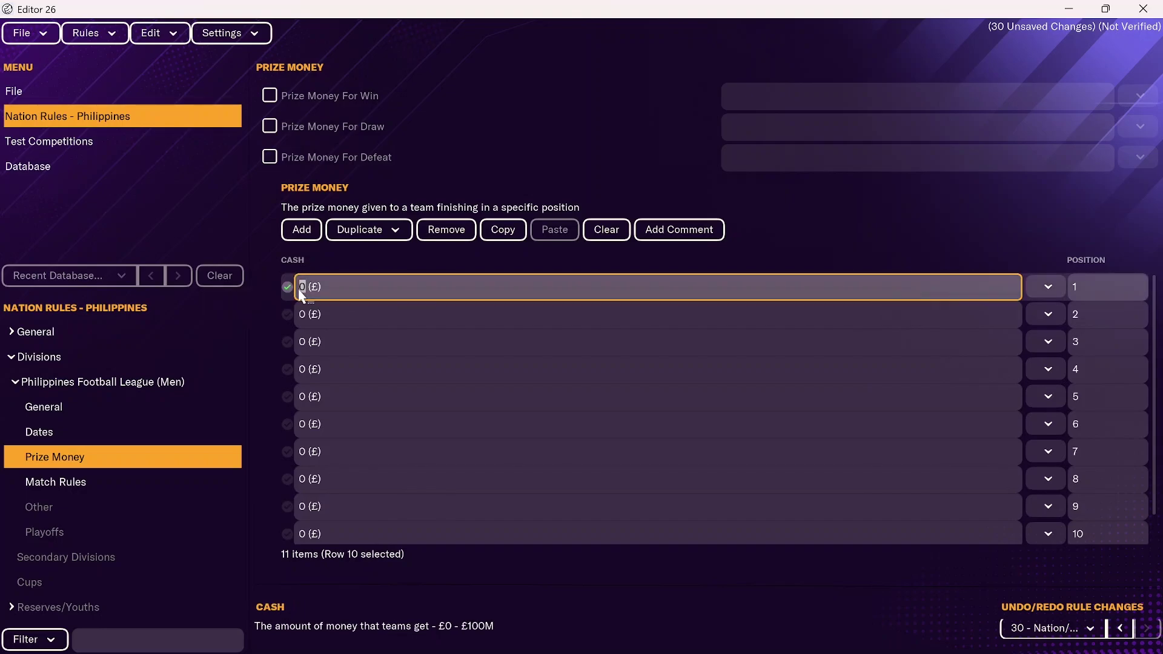
type("250000")
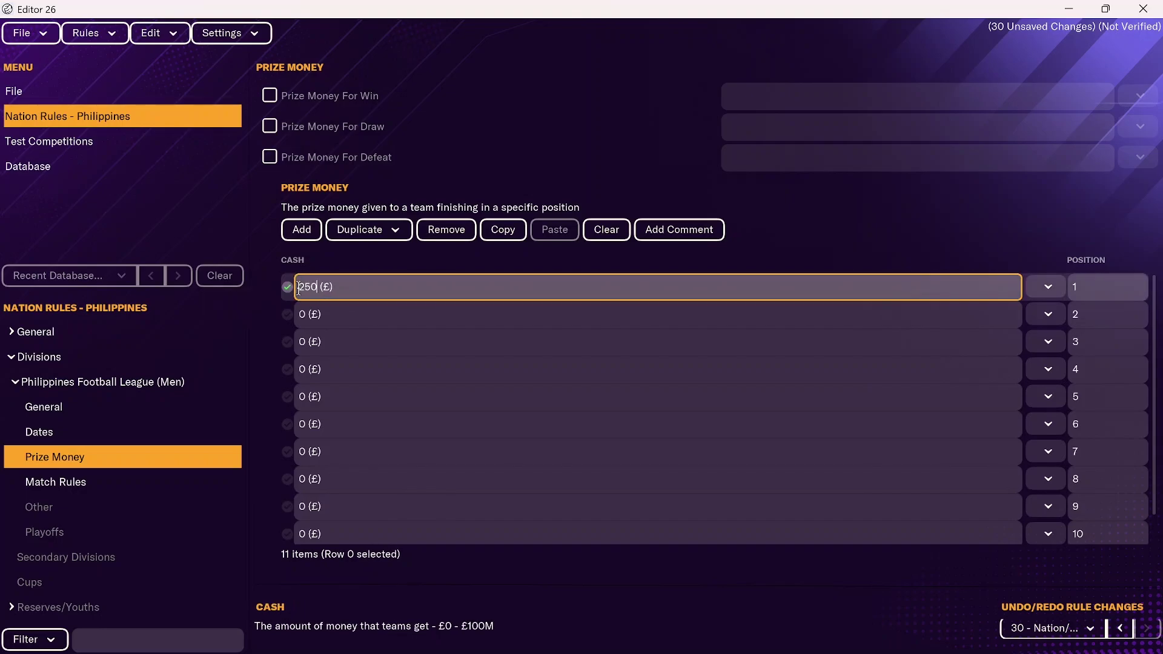
key("Return")
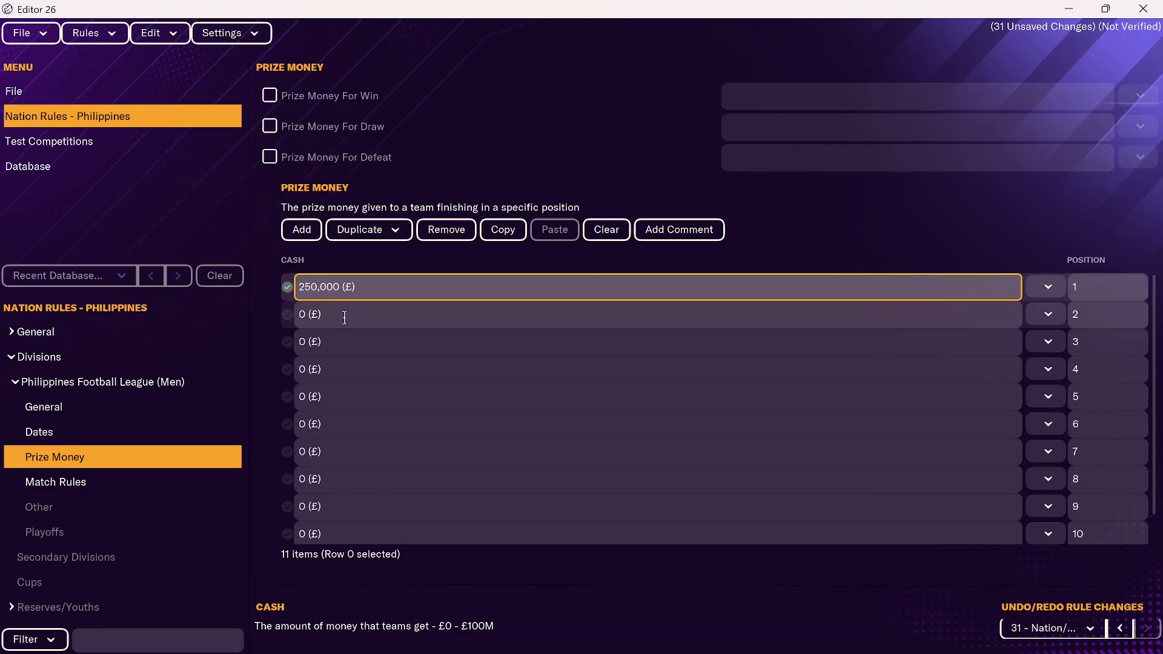
left_click(299, 318)
type("200000")
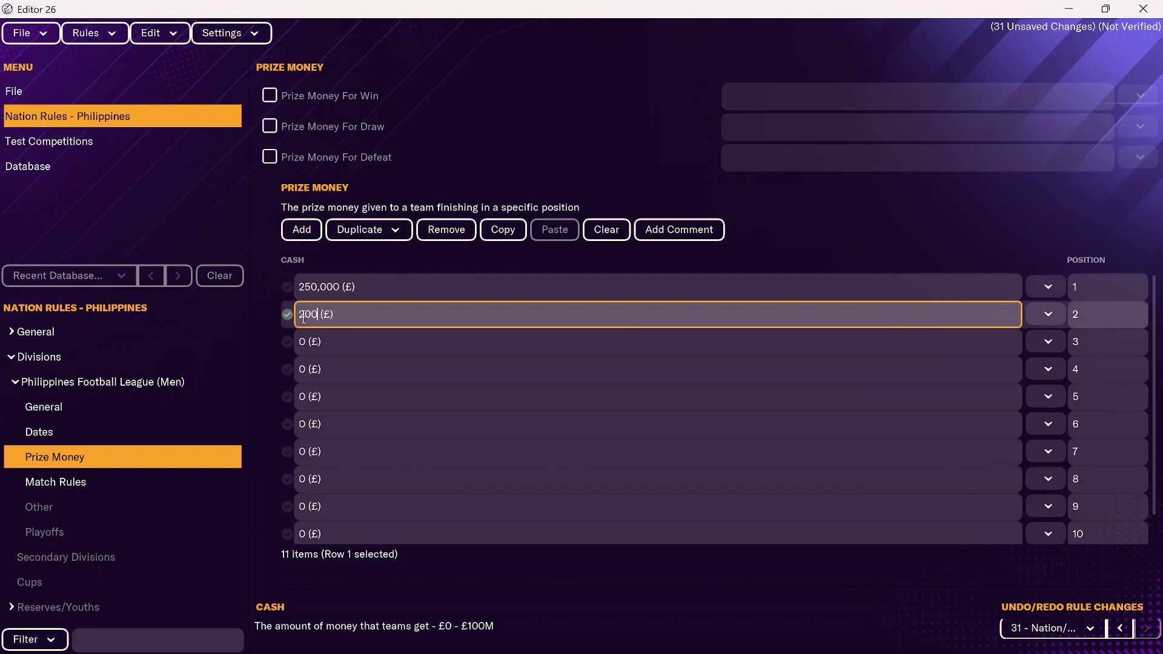
key("Return")
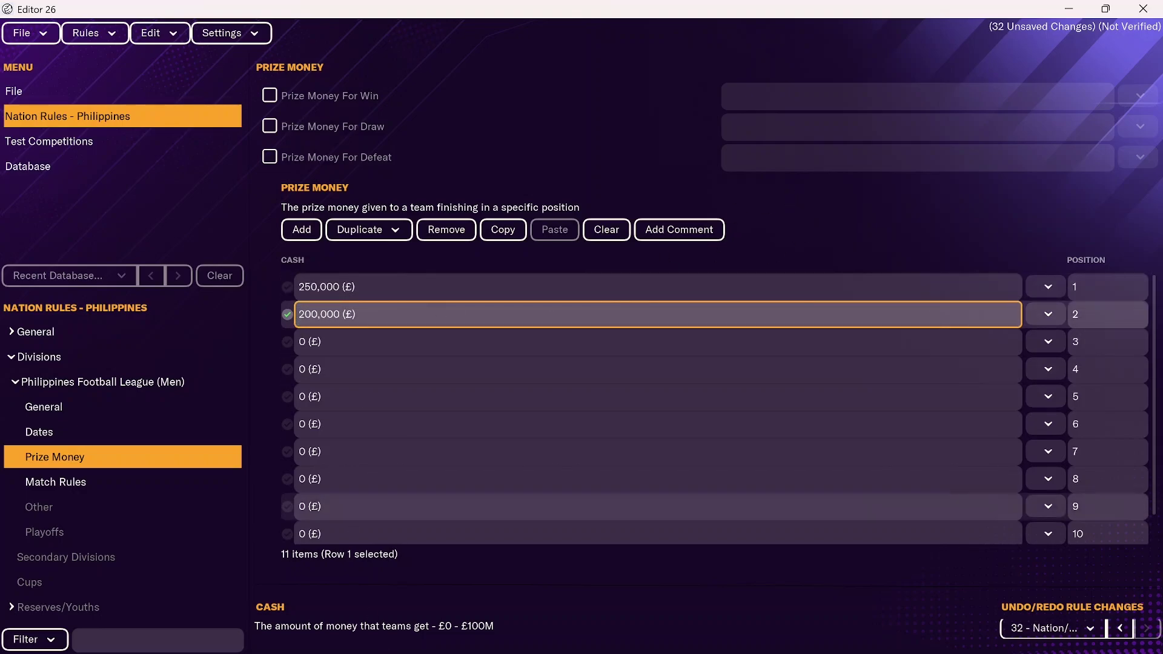
key("ctrl+Down")
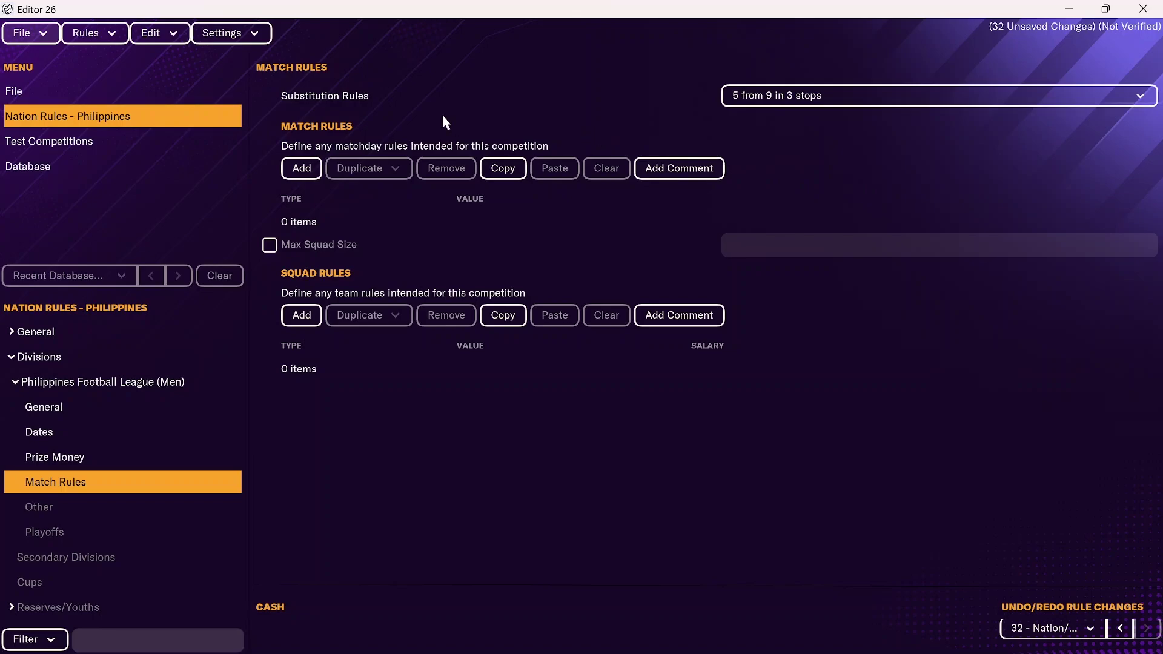
- Add a Maximum Of Foreign Players In Match Squad match rule, leaving its type unchanged
left_click(304, 175)
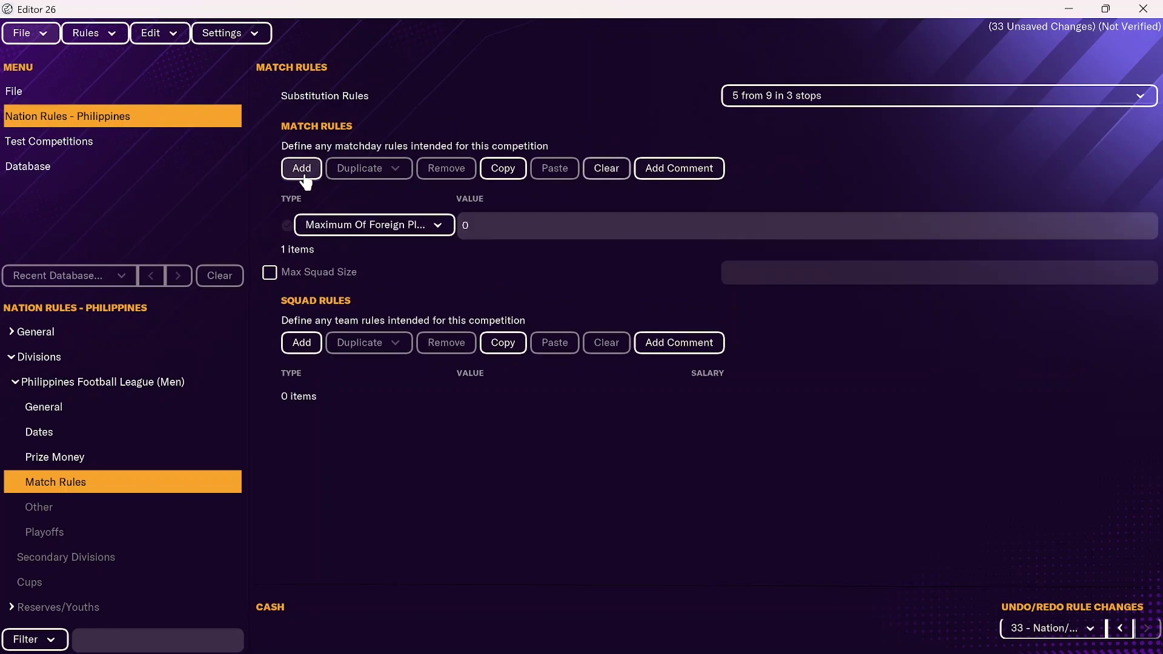
left_click(410, 227)
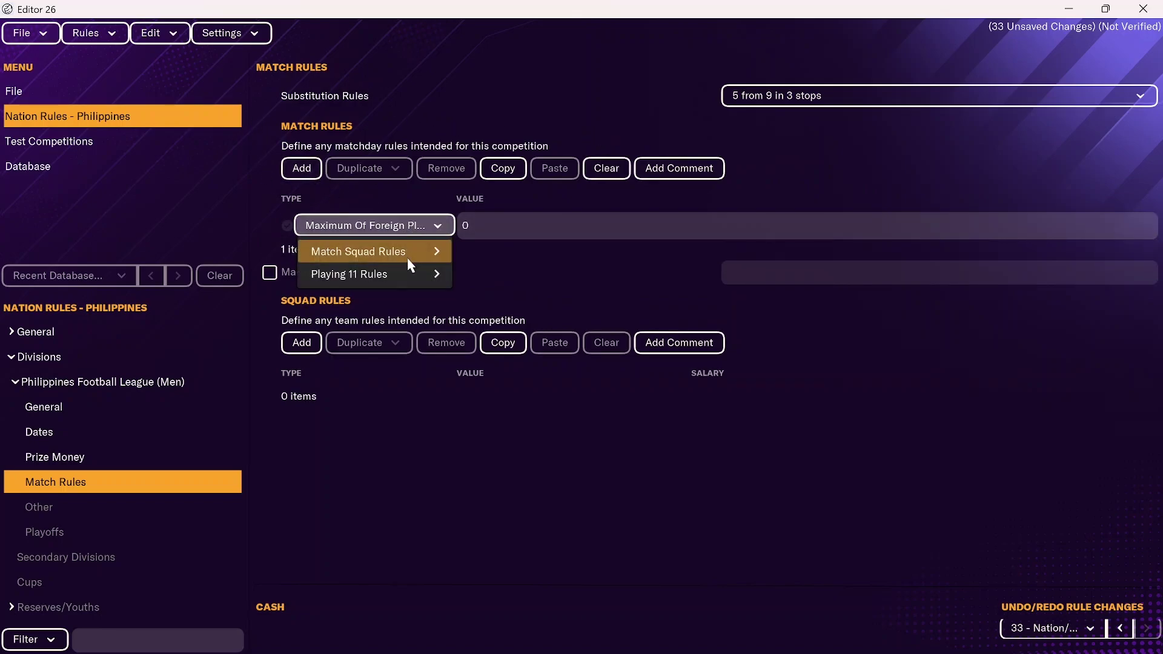
mouse_move(410, 265)
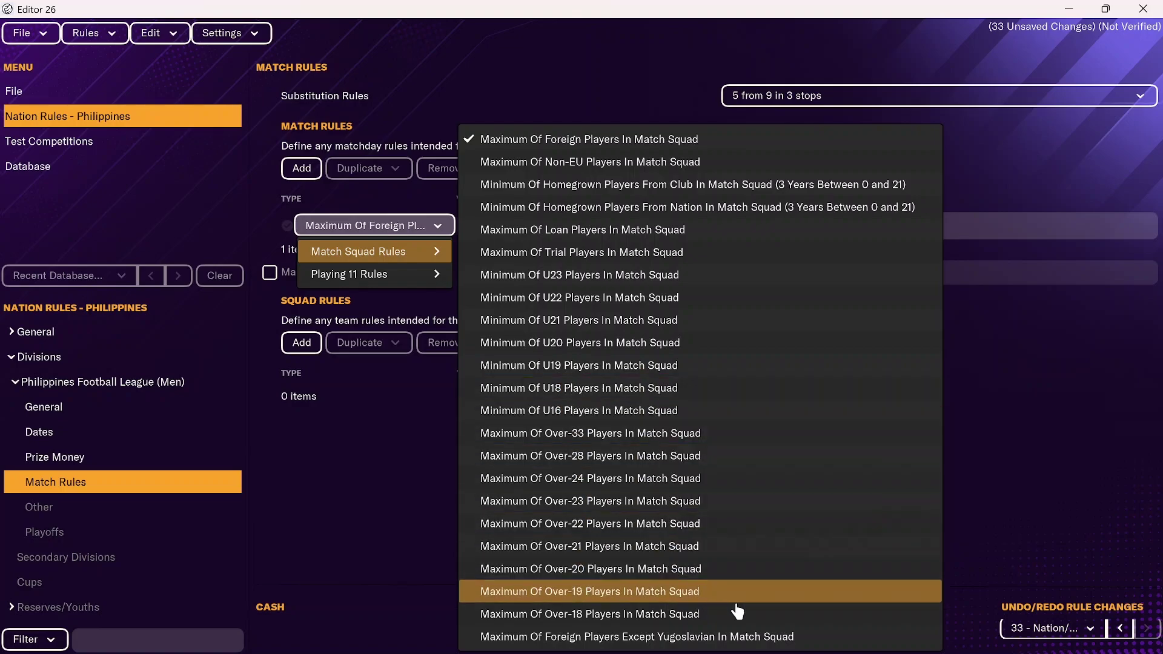
key("Escape")
key("Escape")
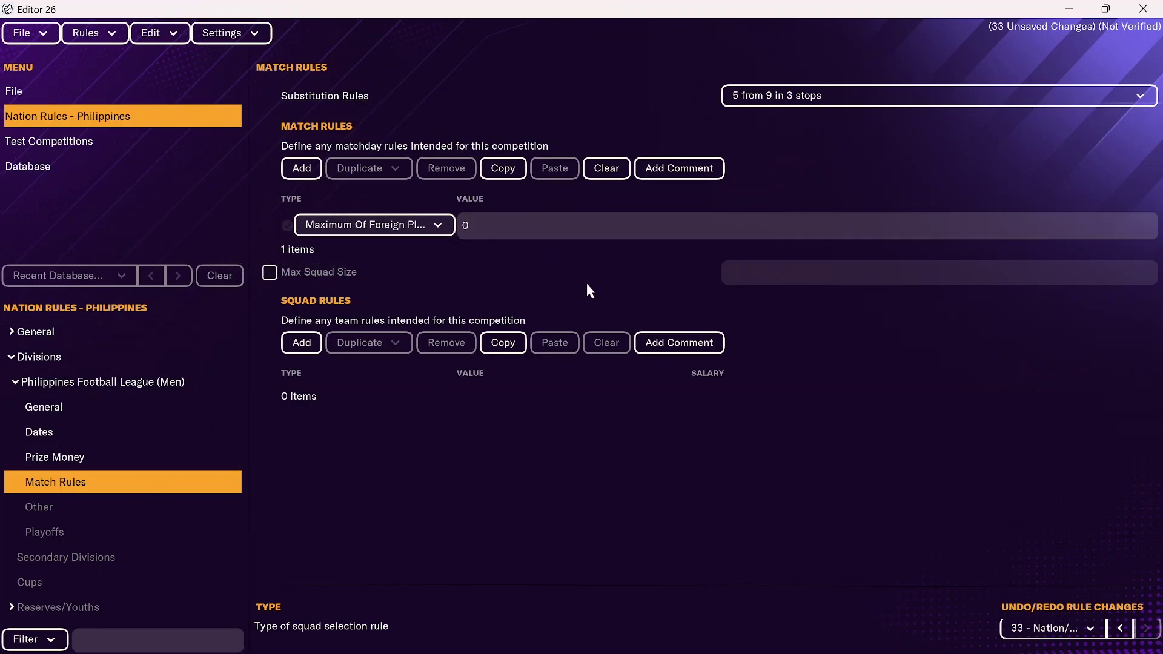
- Move from the divisions list to the empty Cups page of the Philippines rules
key("ctrl+y")
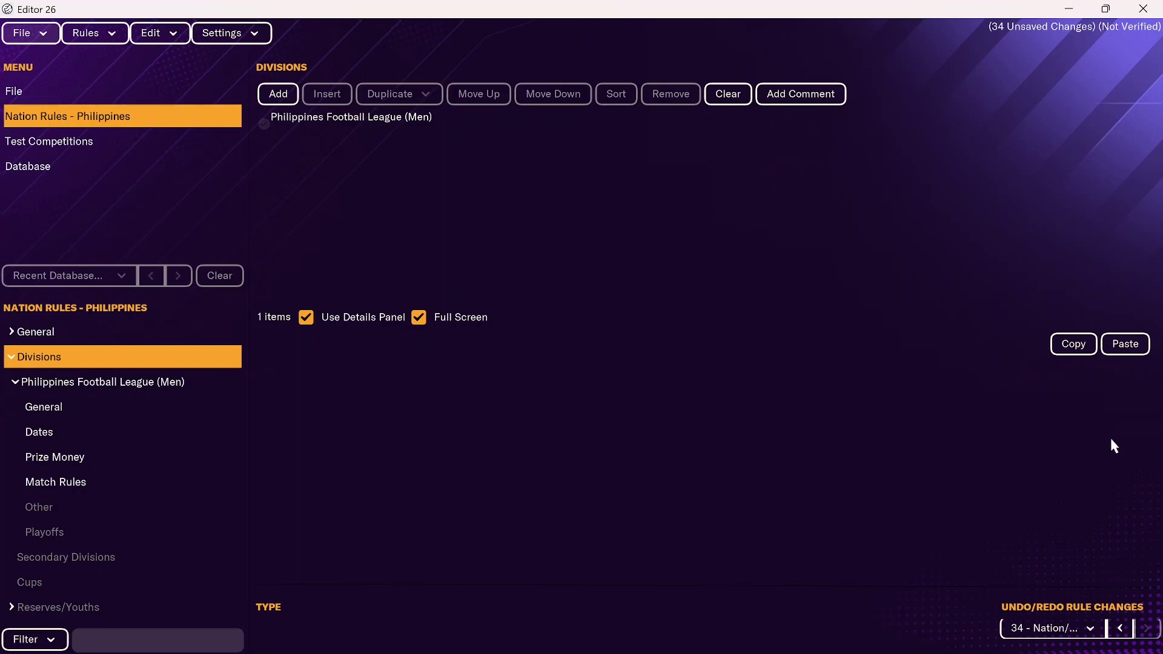
left_click(12, 359)
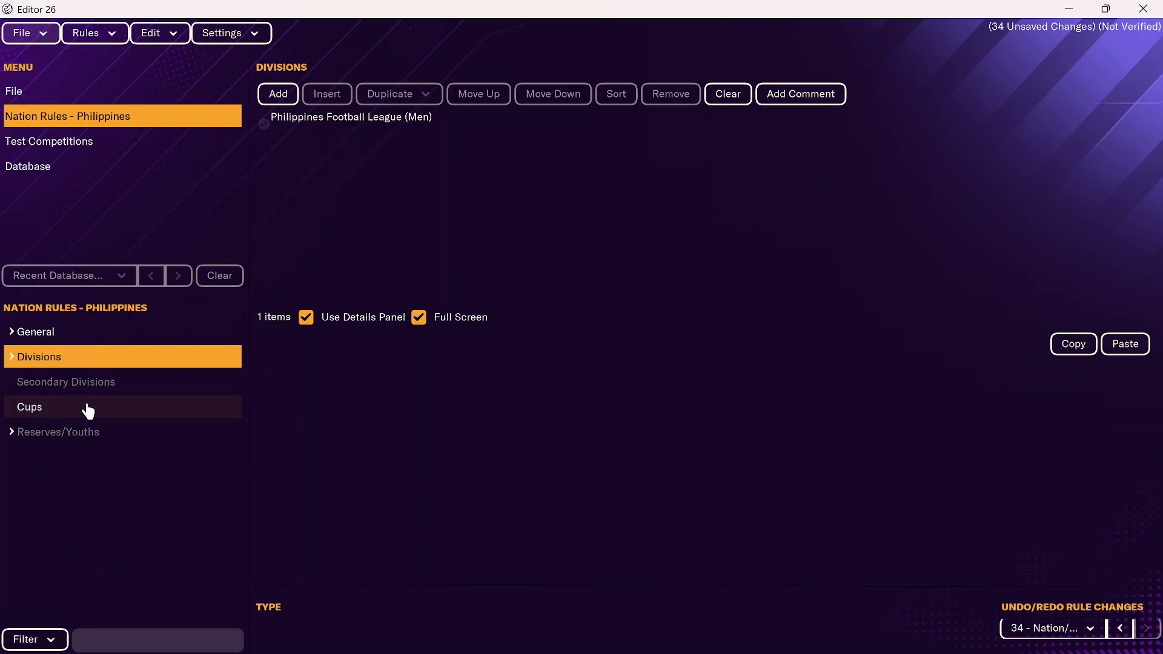
left_click(122, 389)
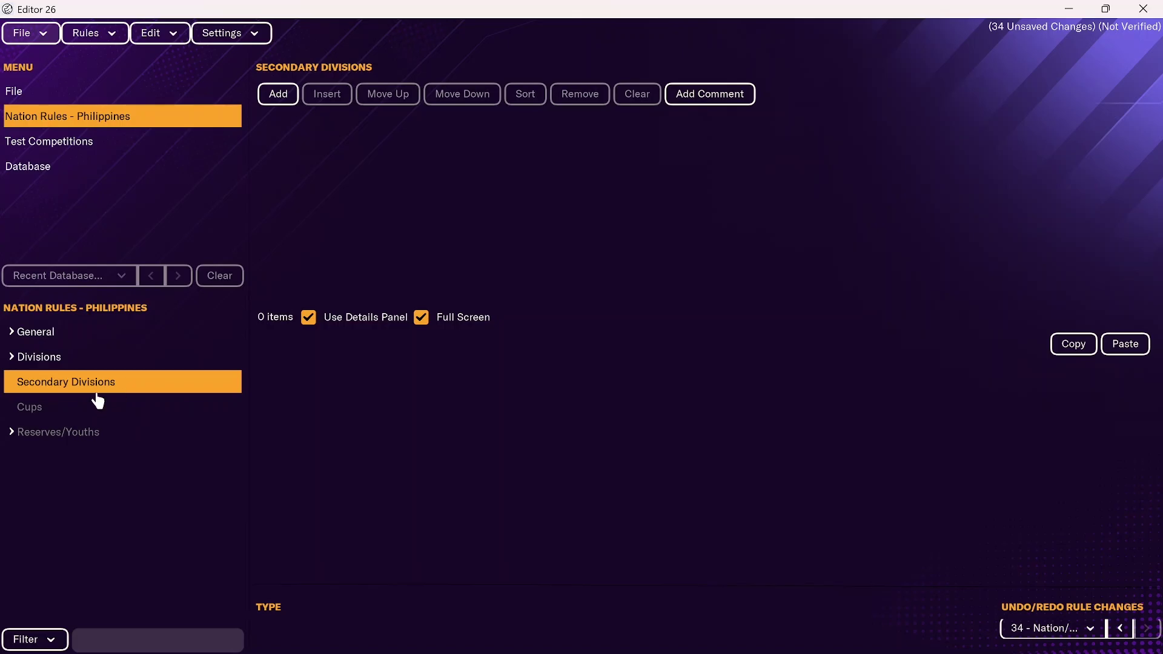
left_click(70, 407)
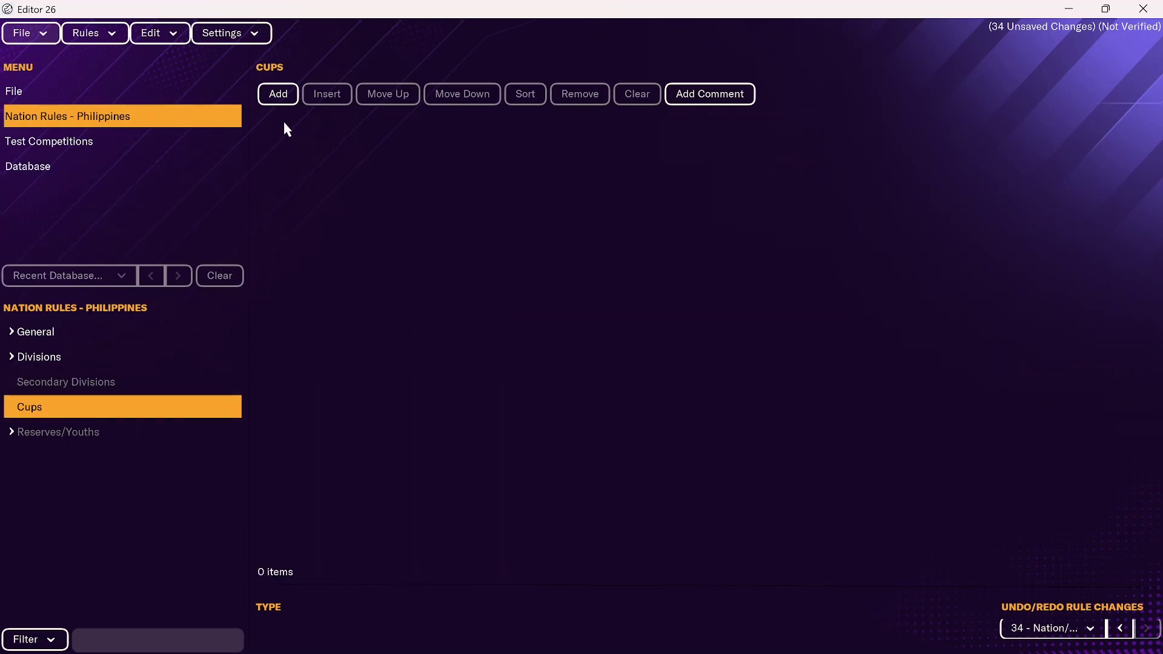
- Create an FA Cup-type cup for PFL Cup (23447431) and reach team selection
left_click(280, 97)
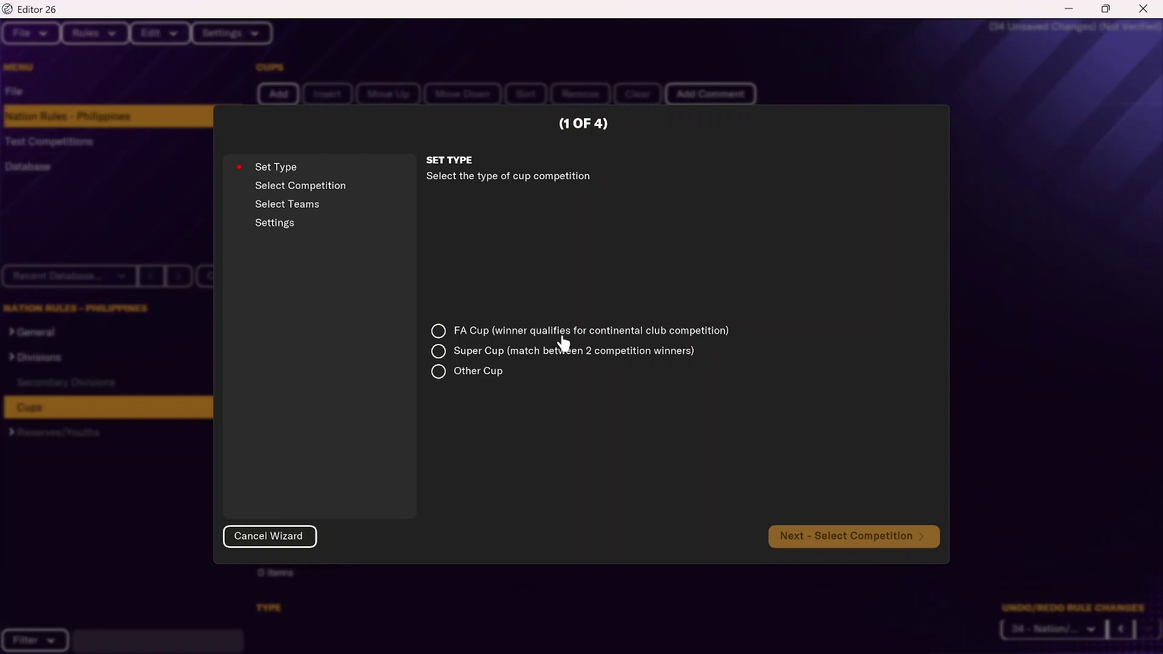
left_click(438, 332)
left_click(812, 533)
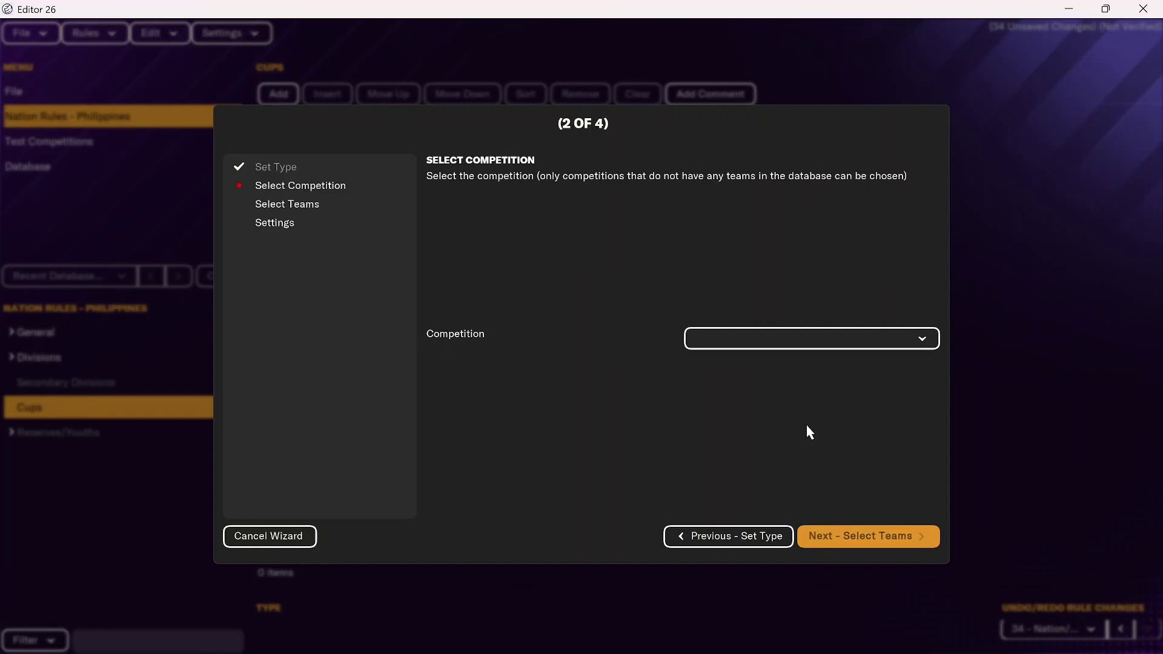
left_click(738, 339)
left_click(751, 388)
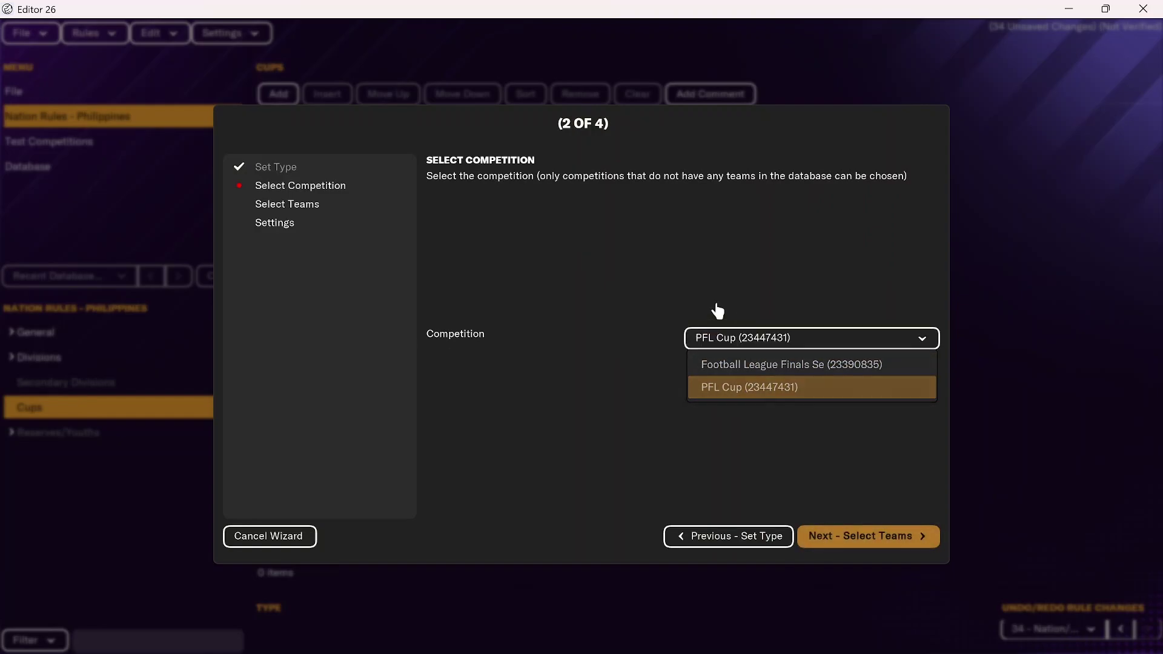
left_click(893, 538)
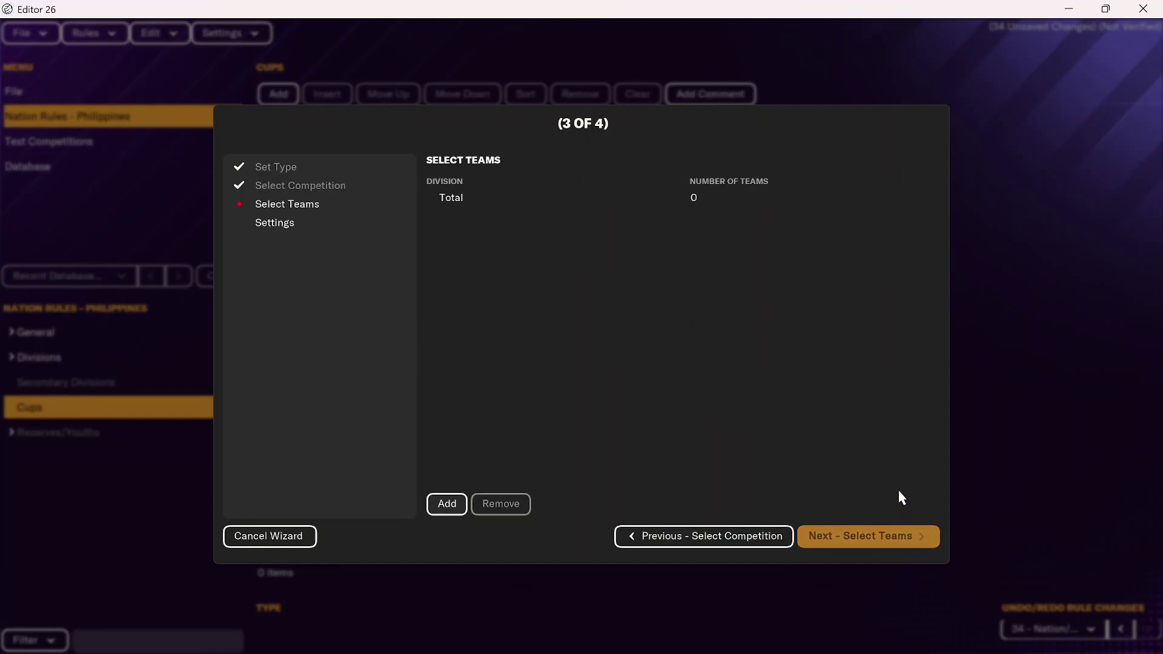
- Enter Football League (11 teams) and Lower Division (39 teams), 50 cup entrants total
left_click(456, 506)
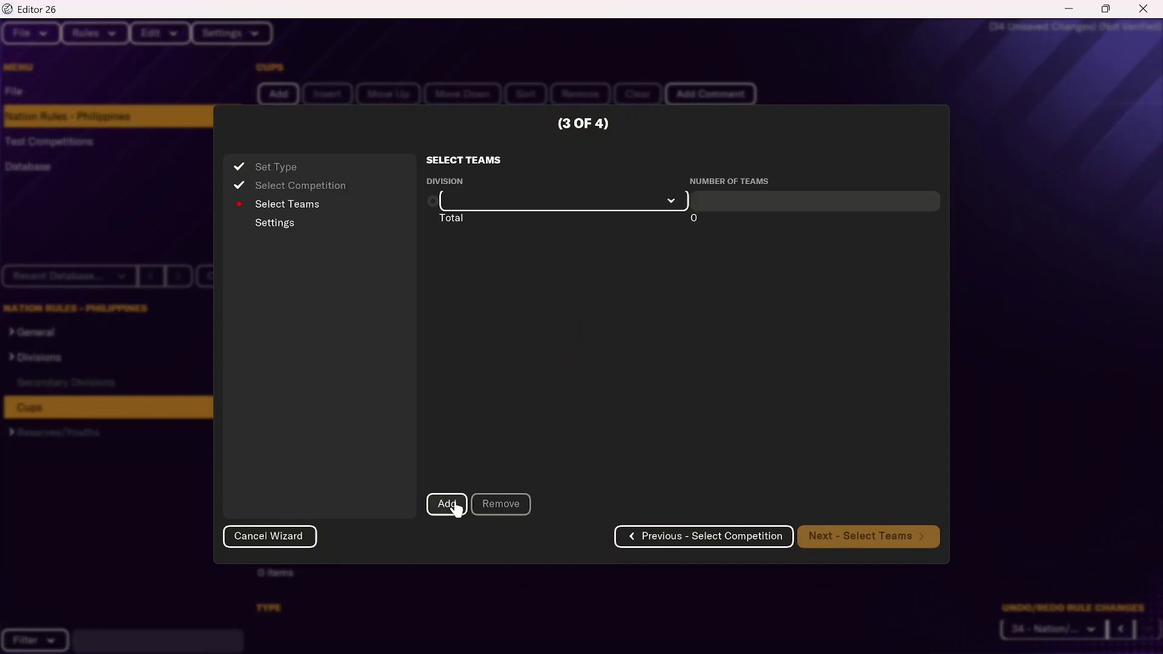
left_click(571, 203)
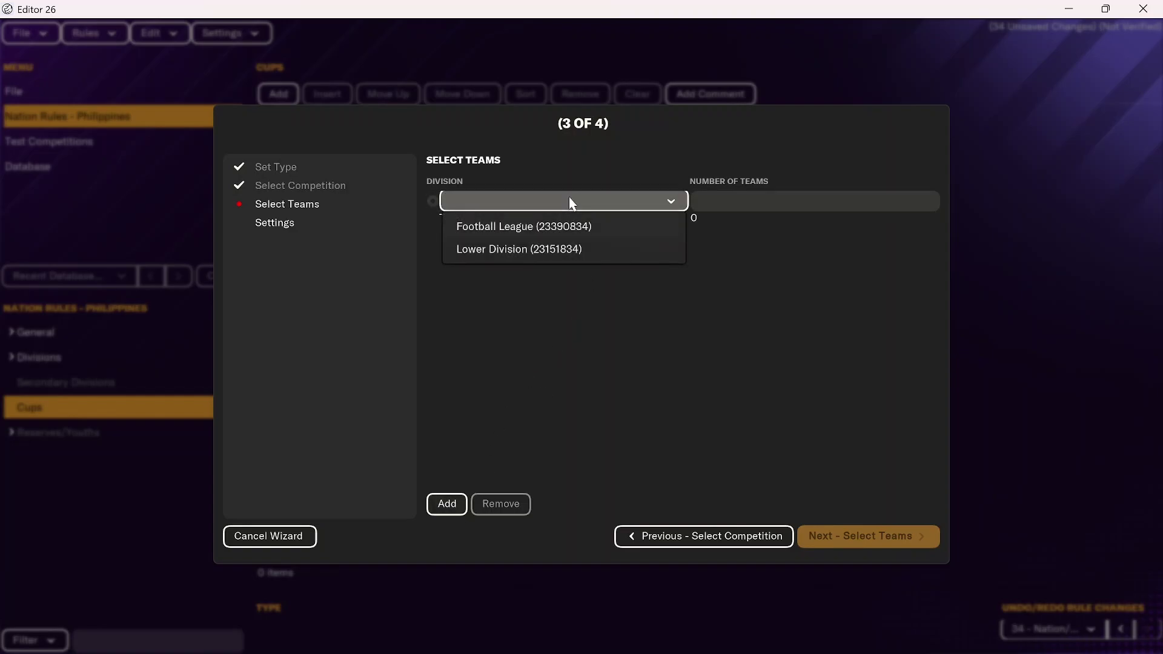
left_click(566, 226)
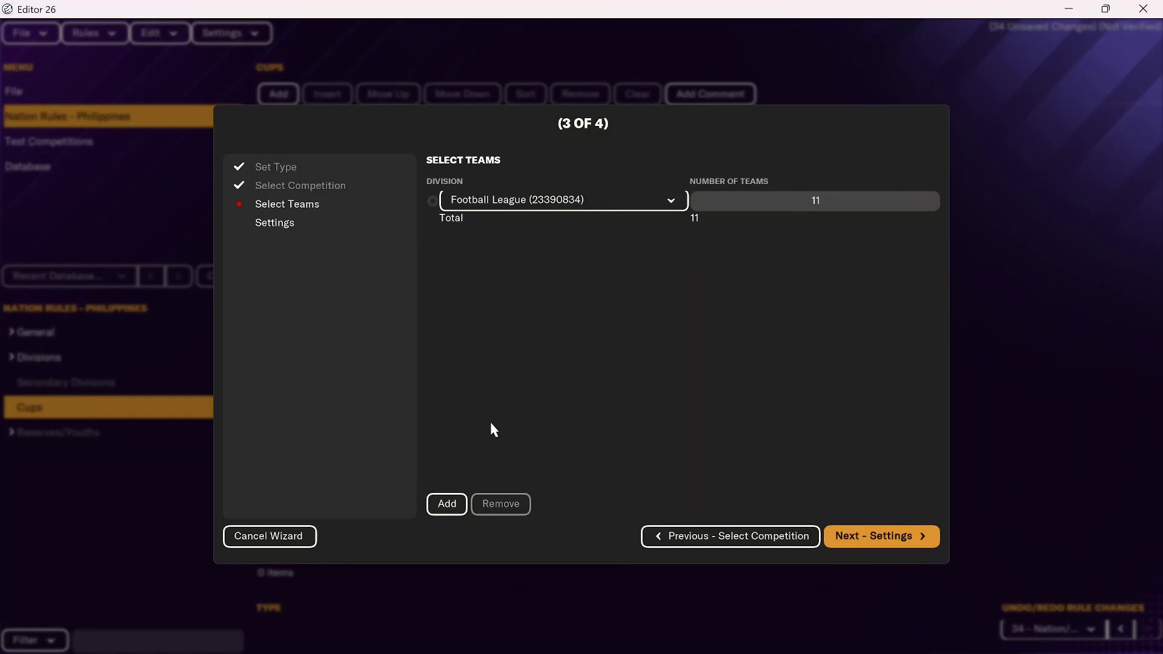
left_click(447, 504)
left_click(493, 221)
left_click(504, 270)
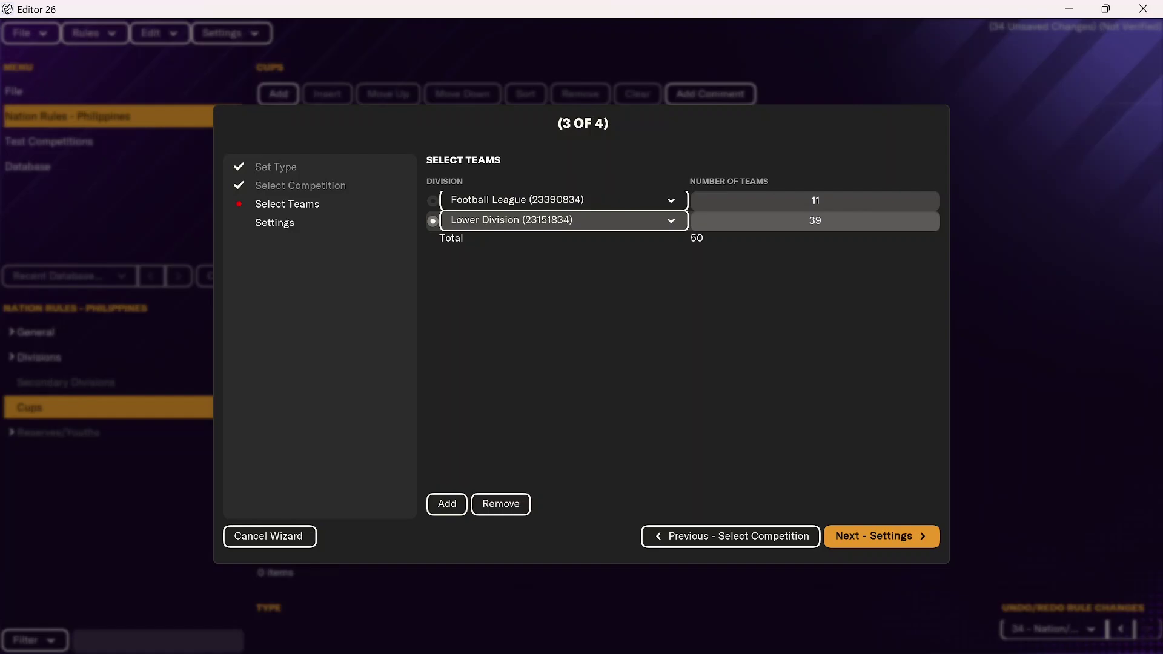
left_click(914, 538)
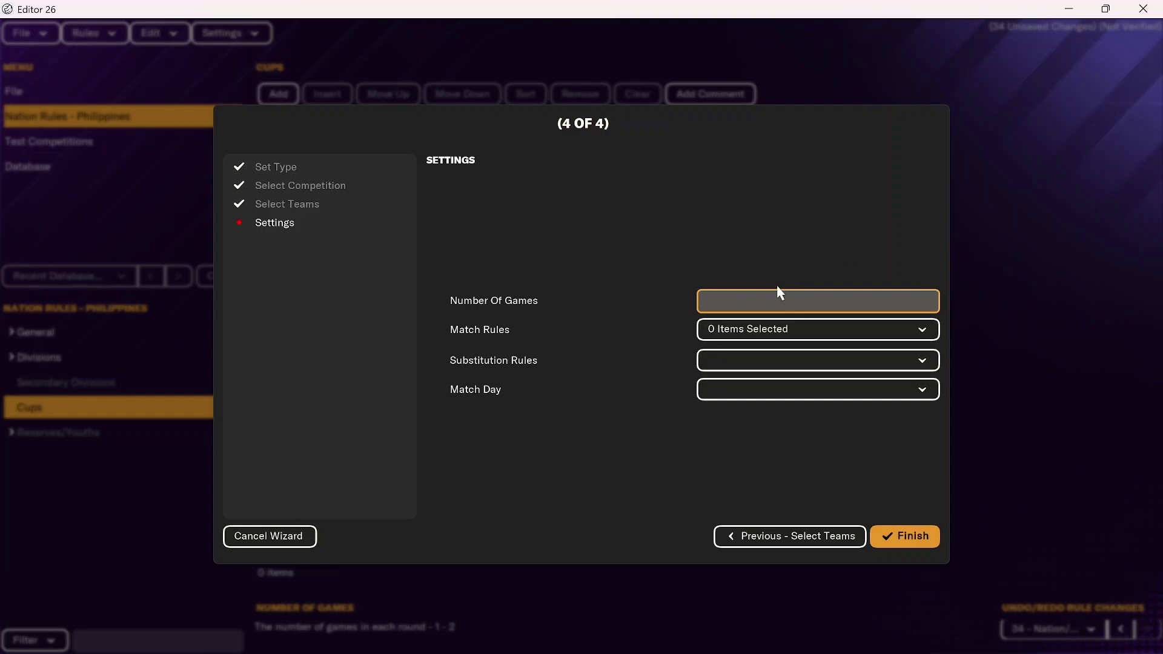
- Give the new Philippines league cup Extra Time match rules and 5 from 9 in 3 stops, + 1 ET substitutions, then finish
left_click(734, 338)
left_click(781, 358)
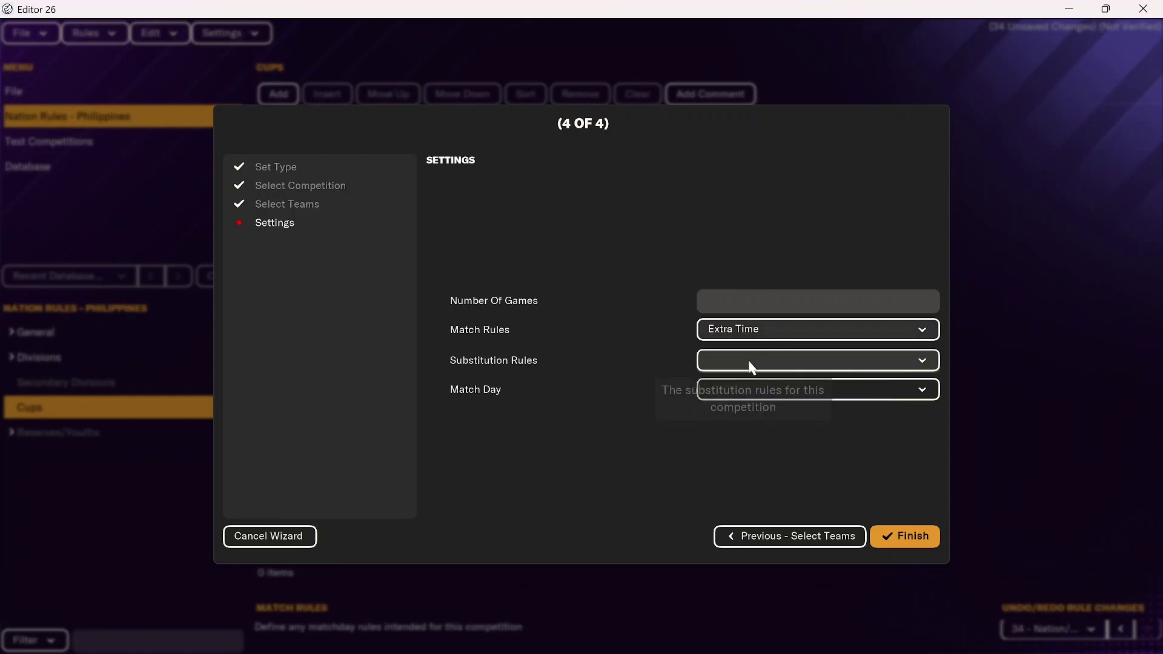
left_click(752, 365)
scroll(819, 474, "down", 15)
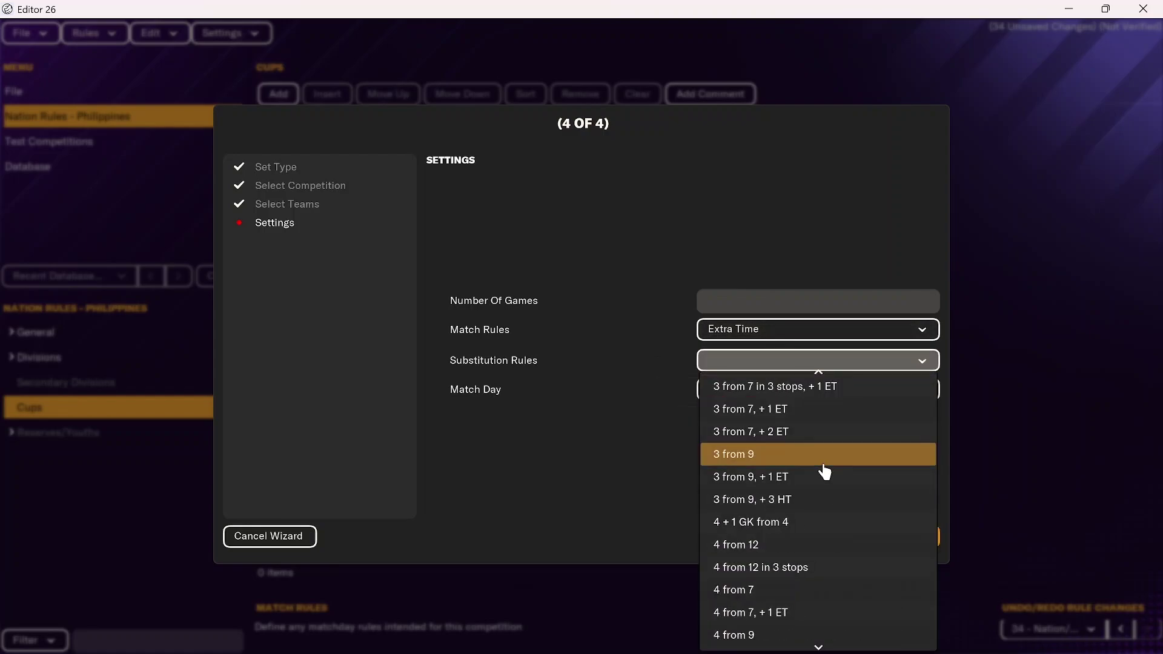
scroll(830, 471, "down", 10)
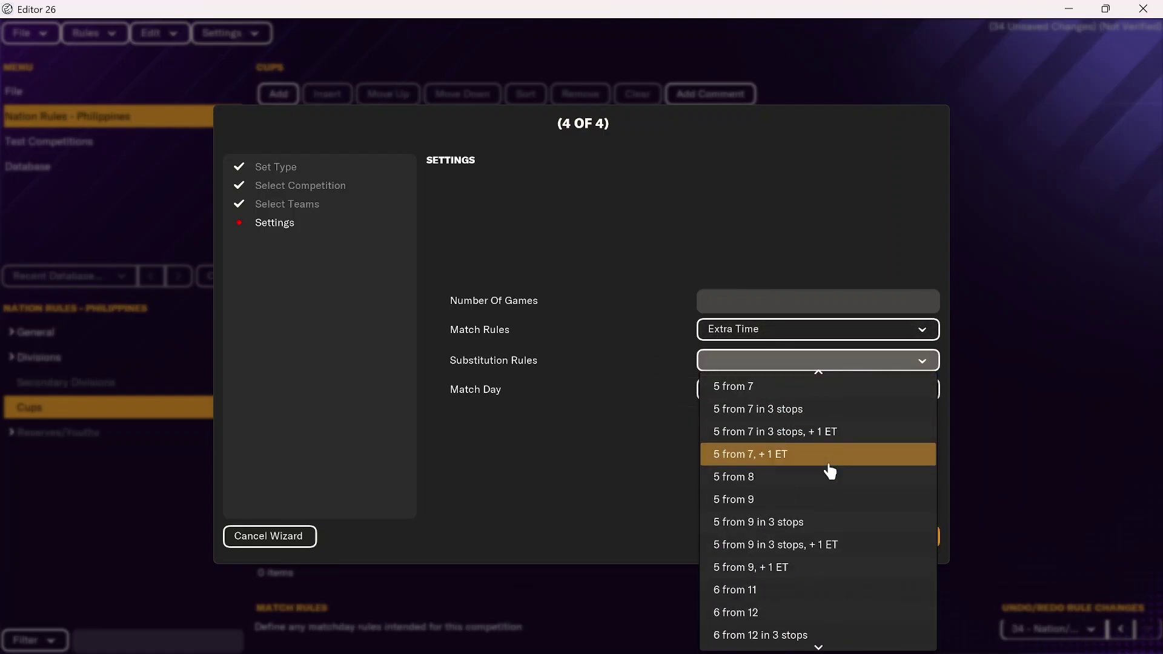
left_click(832, 549)
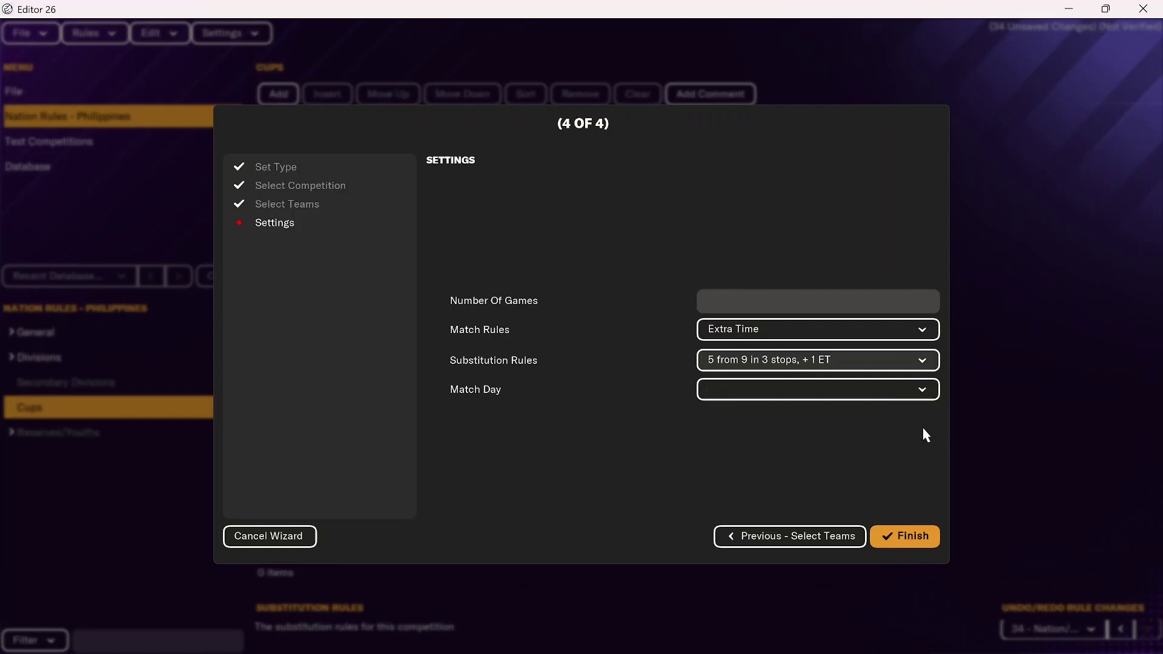
left_click(916, 535)
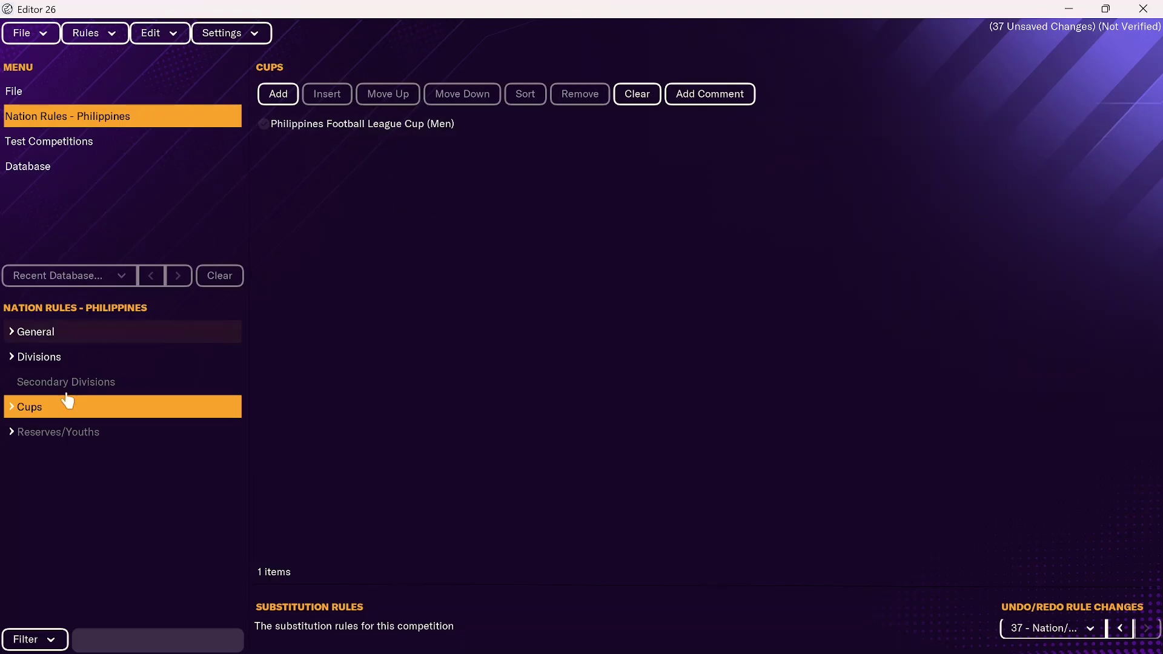
- Expand the Philippines Football League Cup (Men) in the rules tree and select its last cup round
left_click(11, 409)
left_click(11, 433)
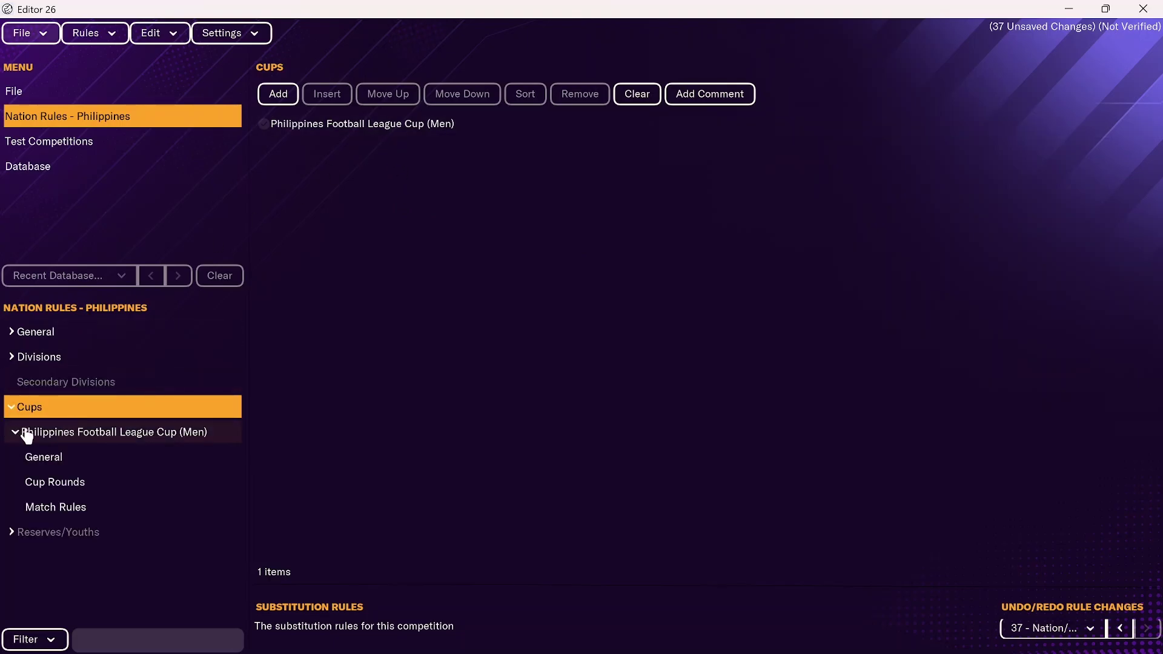
left_click(111, 462)
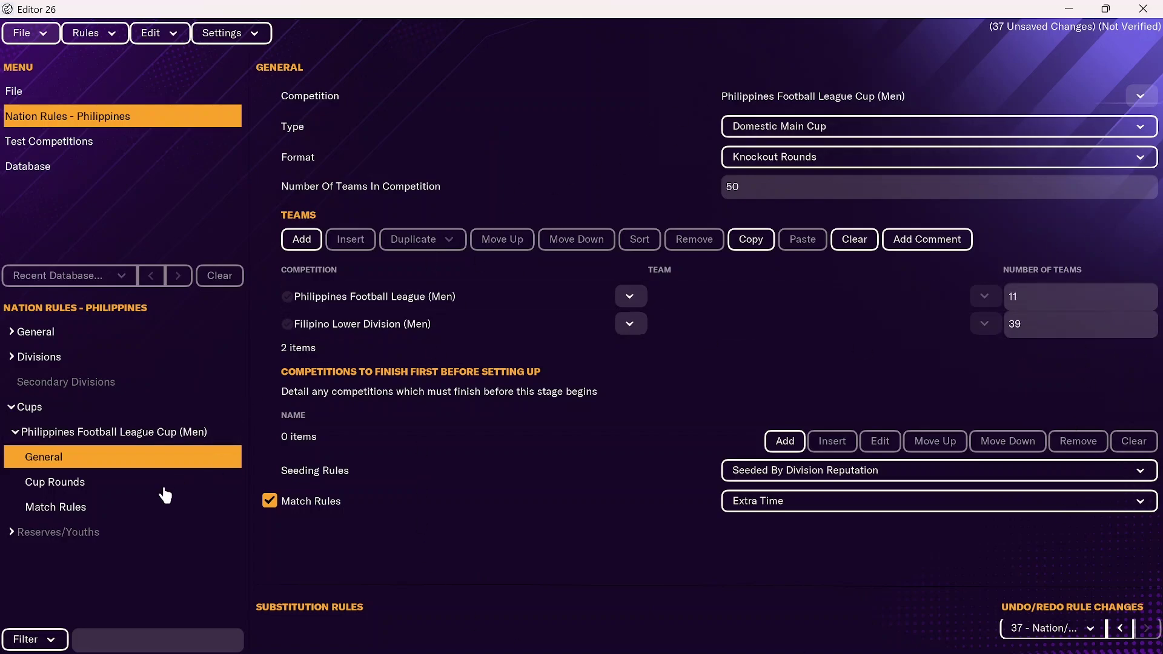
left_click(85, 483)
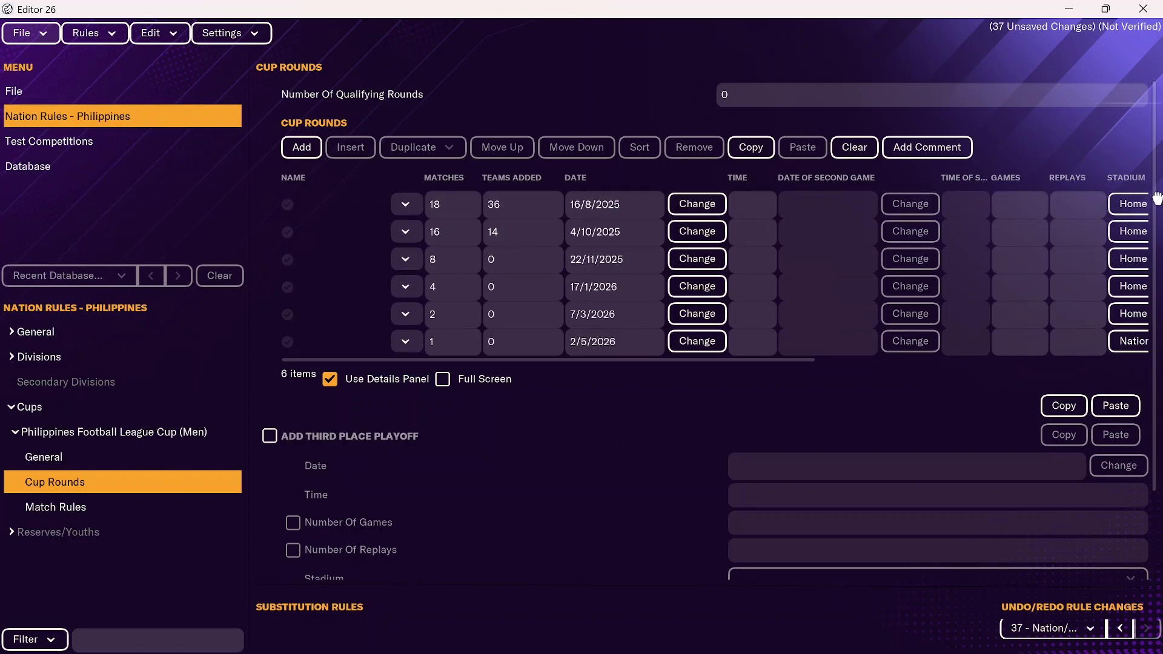
scroll(1153, 218, "down", 1)
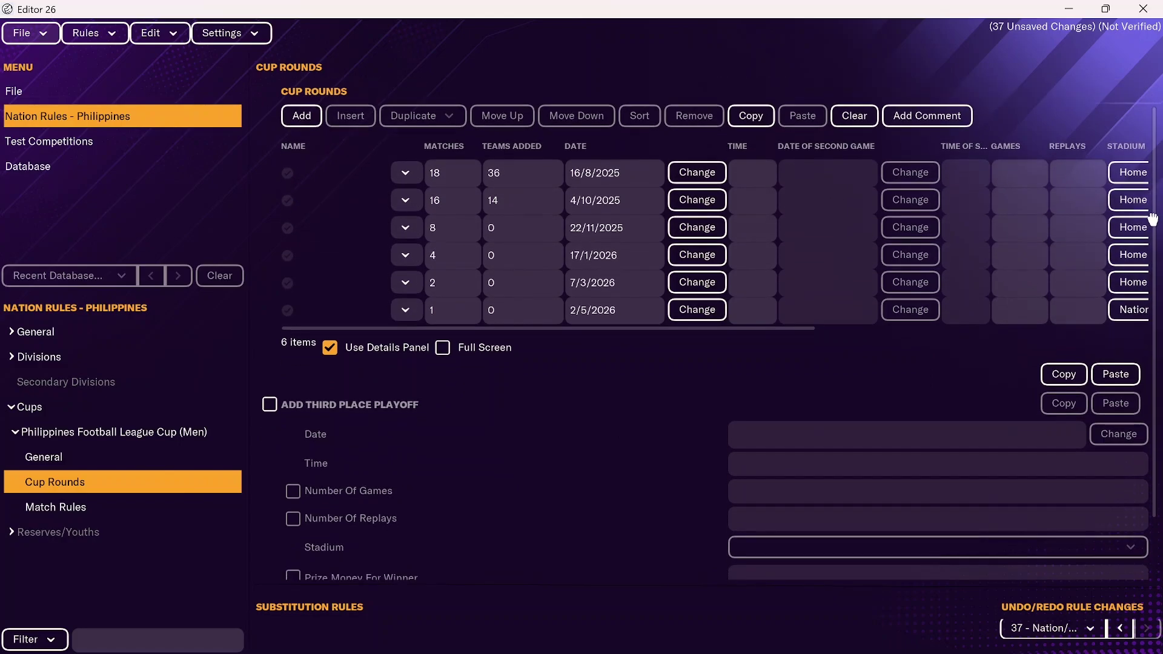
left_click(287, 317)
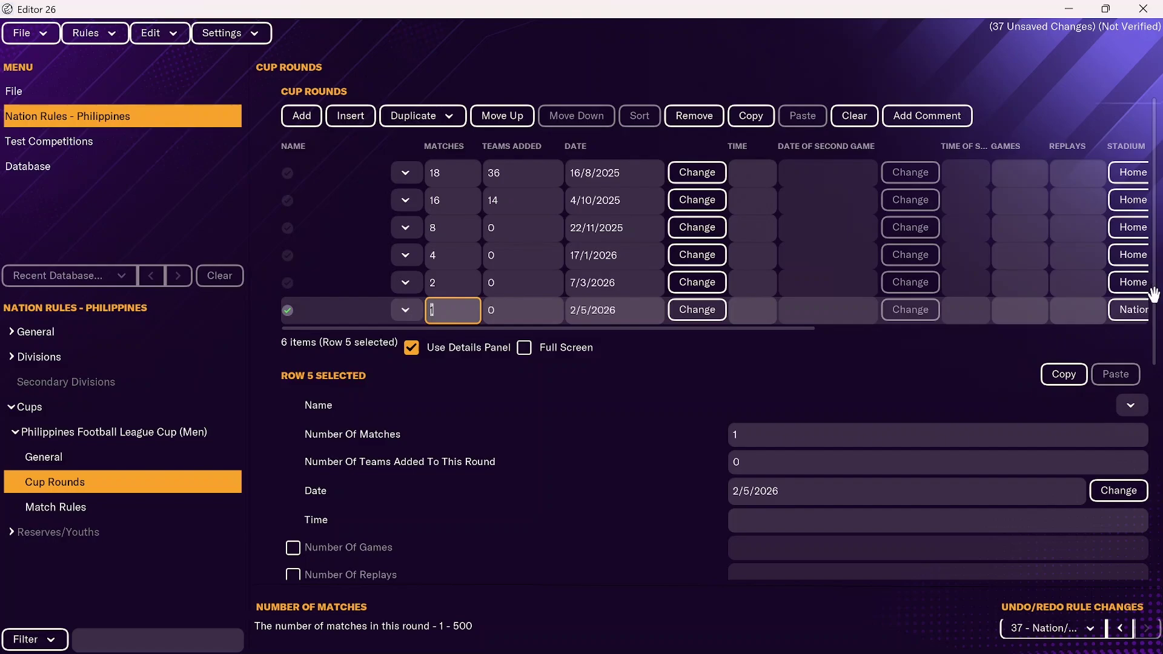
- Enable winner prize money of 50,000 (£) and appearance money of 100,000 (£) for the final round
scroll(1153, 296, "down", 5)
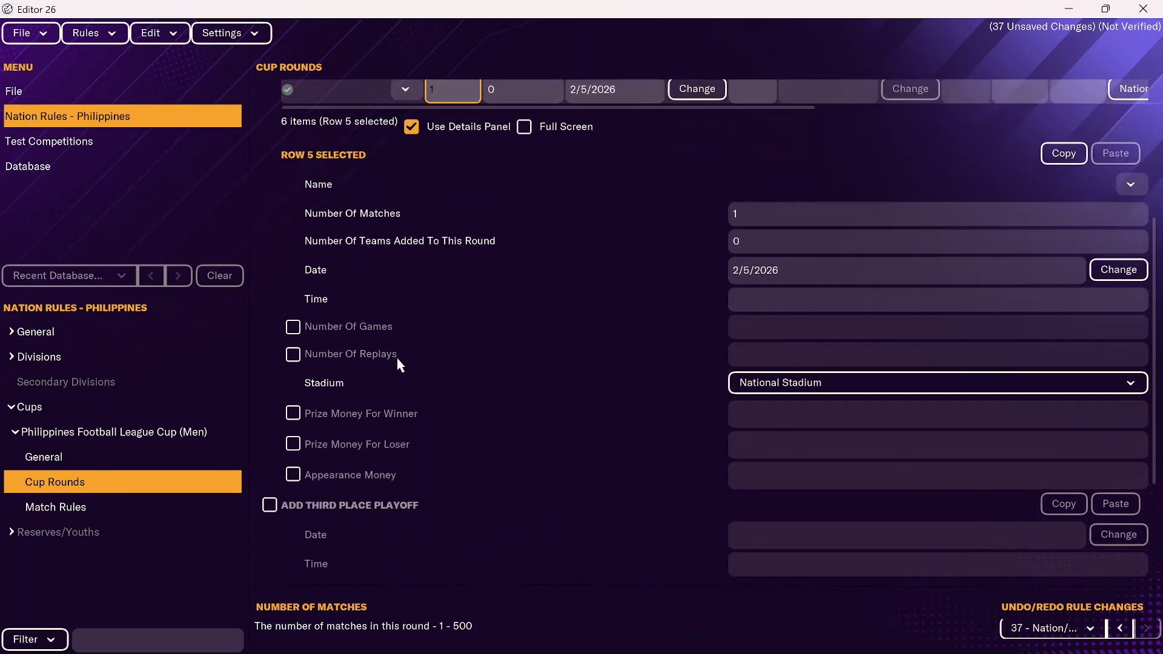
left_click(292, 414)
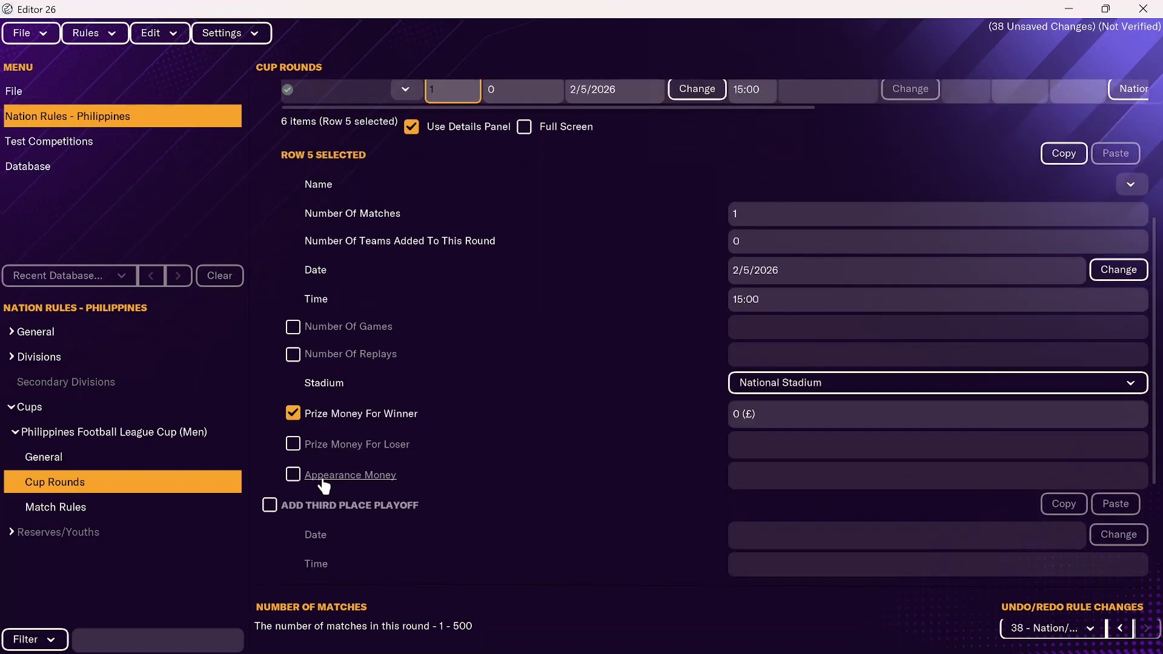
left_click(293, 475)
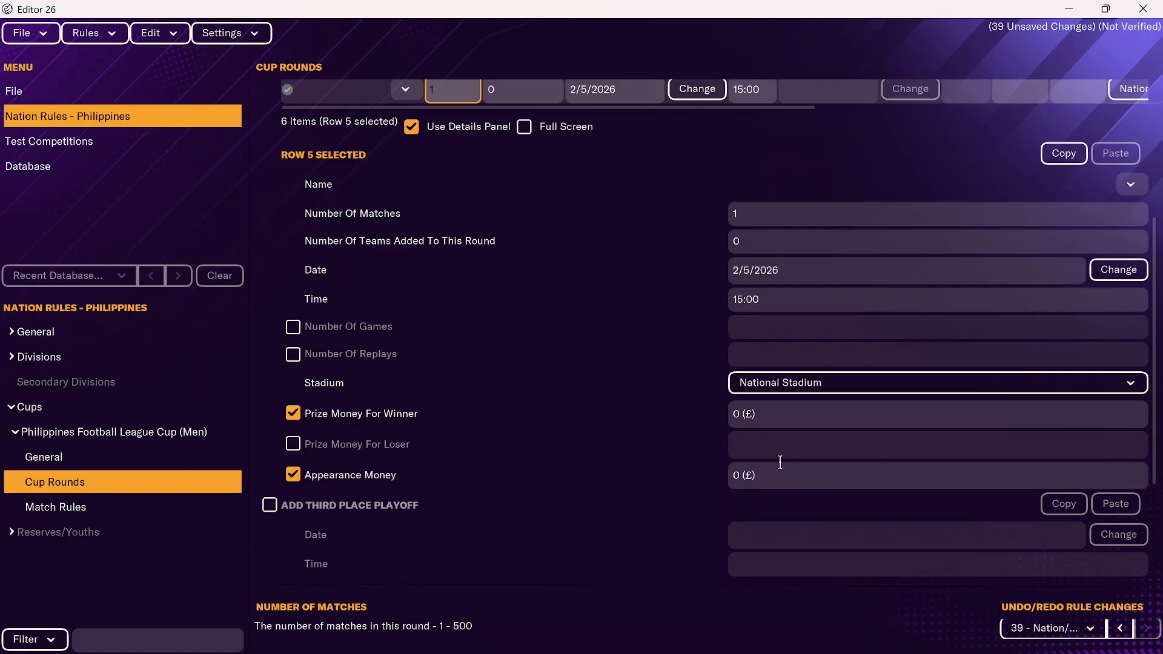
left_click(742, 477)
type("1")
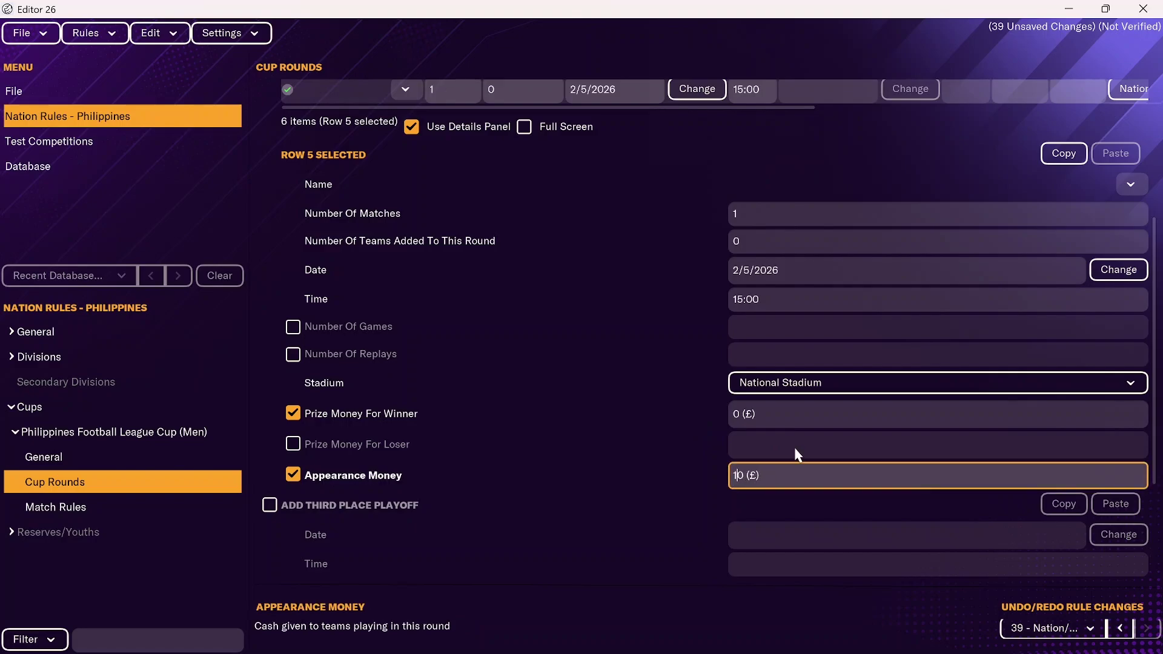
type("0000")
left_click(739, 414)
type("5000")
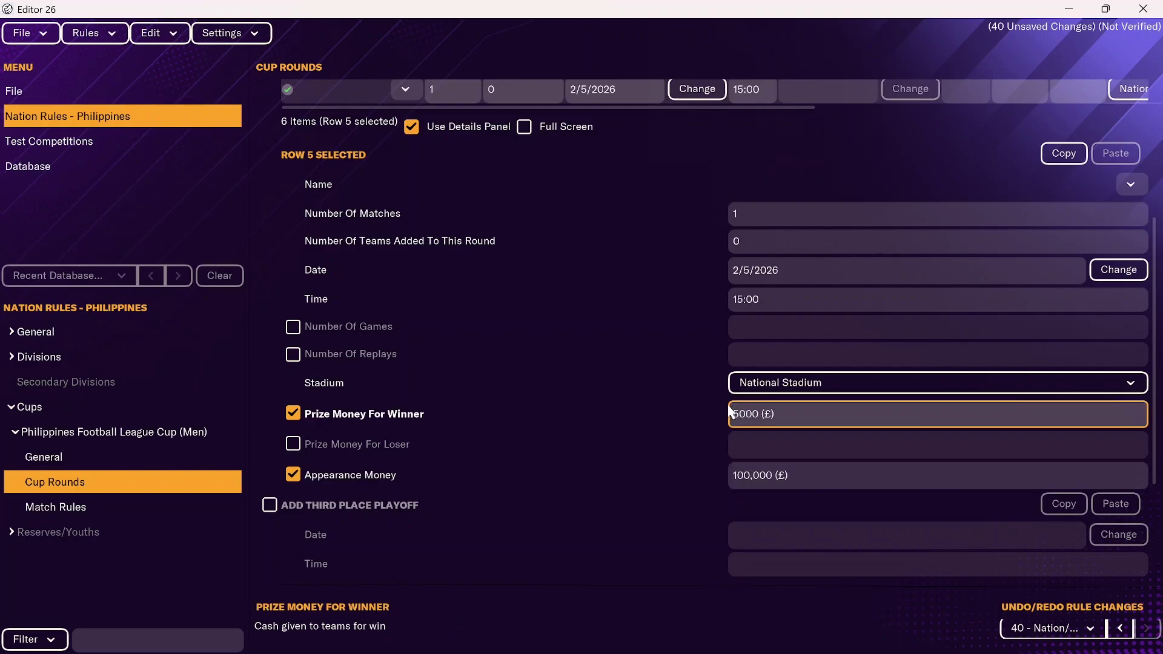
scroll(1161, 295, "up", 2)
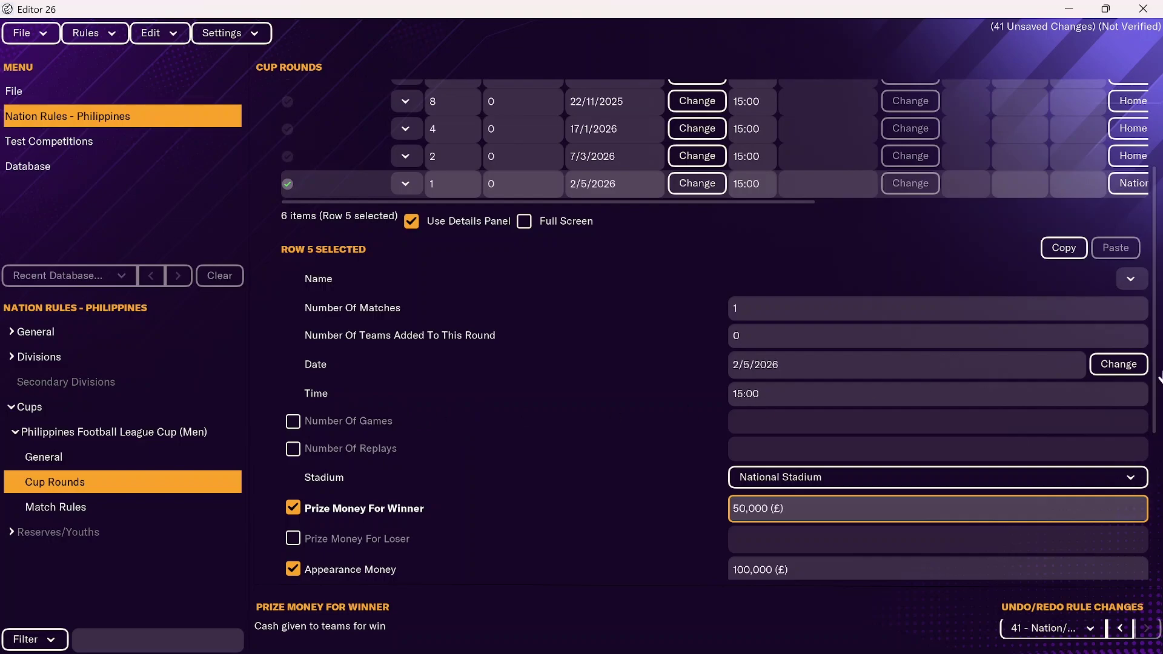
scroll(1154, 340, "up", 3)
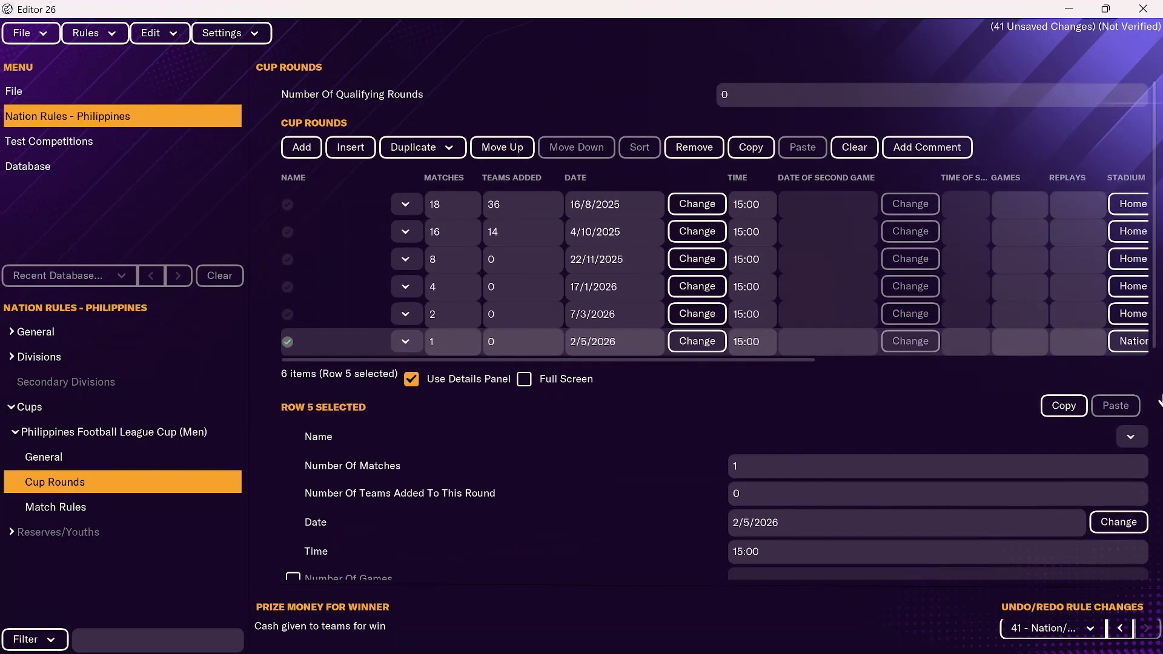
key("alt+Left")
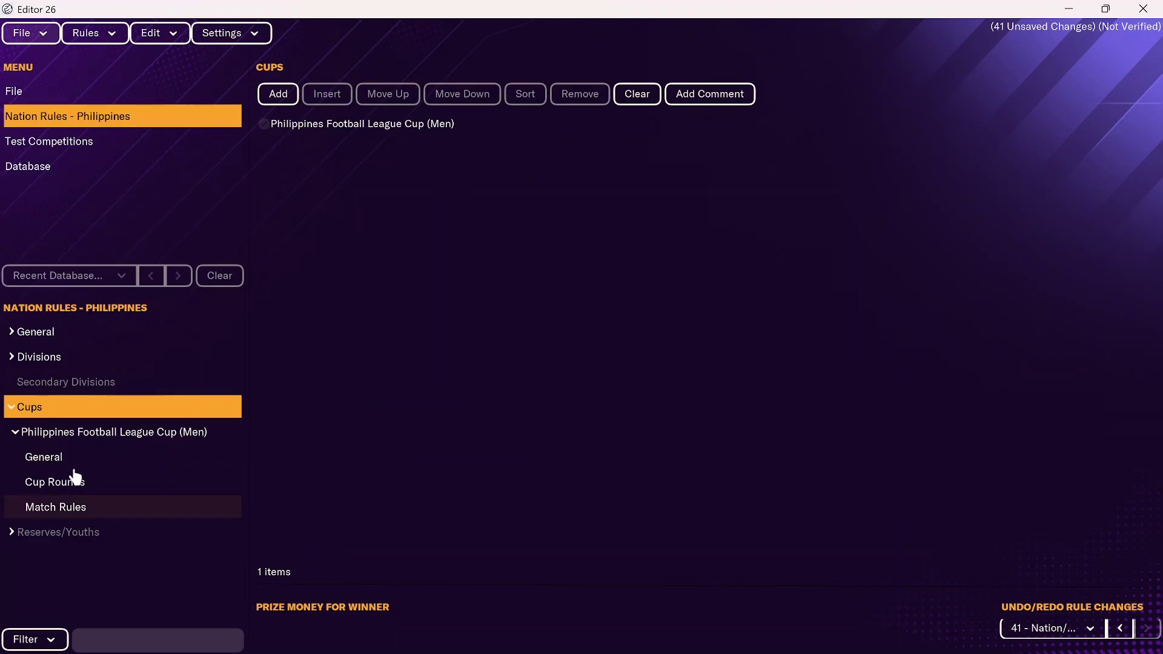
- Start a new Super Cup and pick the Football League finals as its competition
left_click(279, 96)
left_click(438, 353)
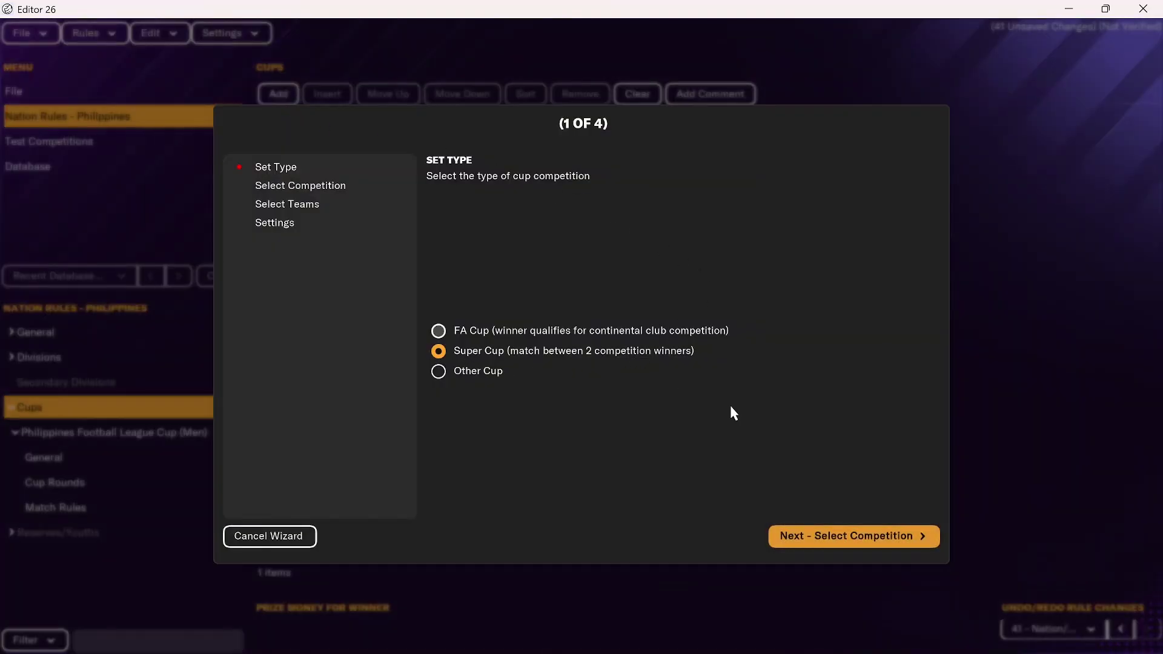
left_click(815, 537)
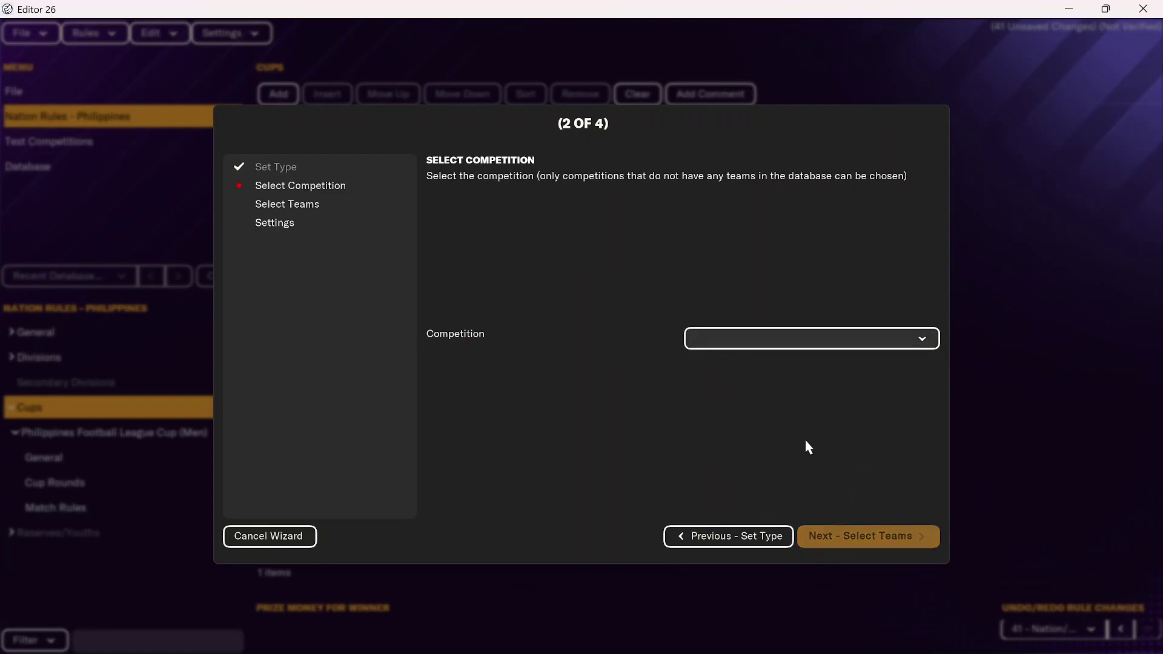
left_click(756, 350)
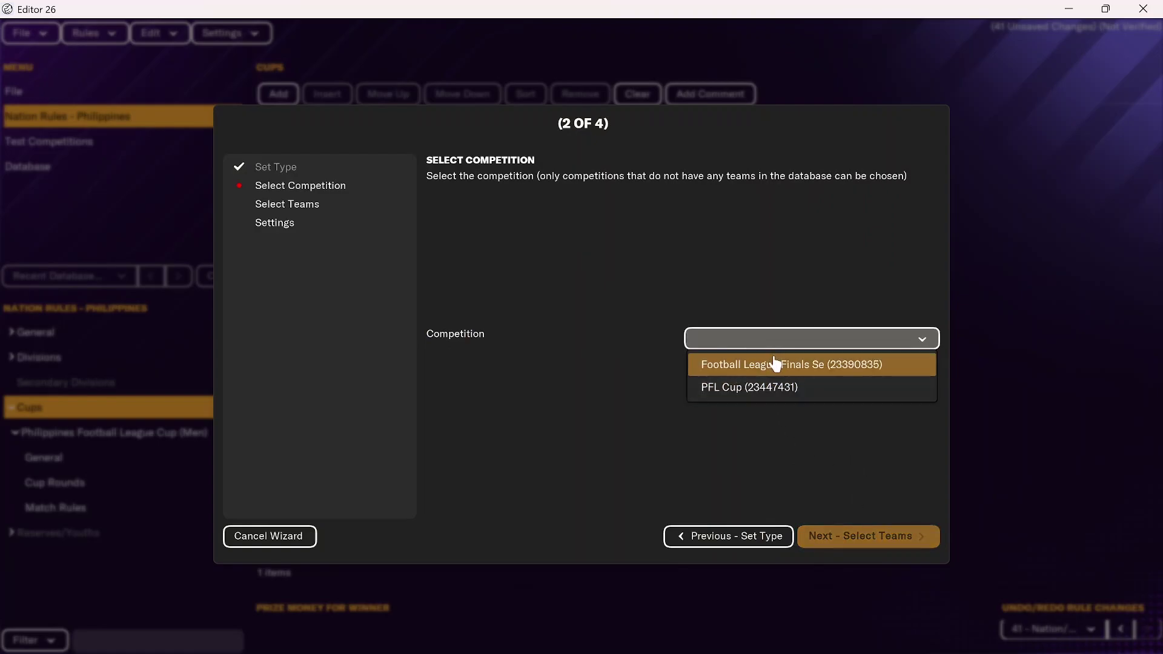
left_click(774, 365)
left_click(871, 538)
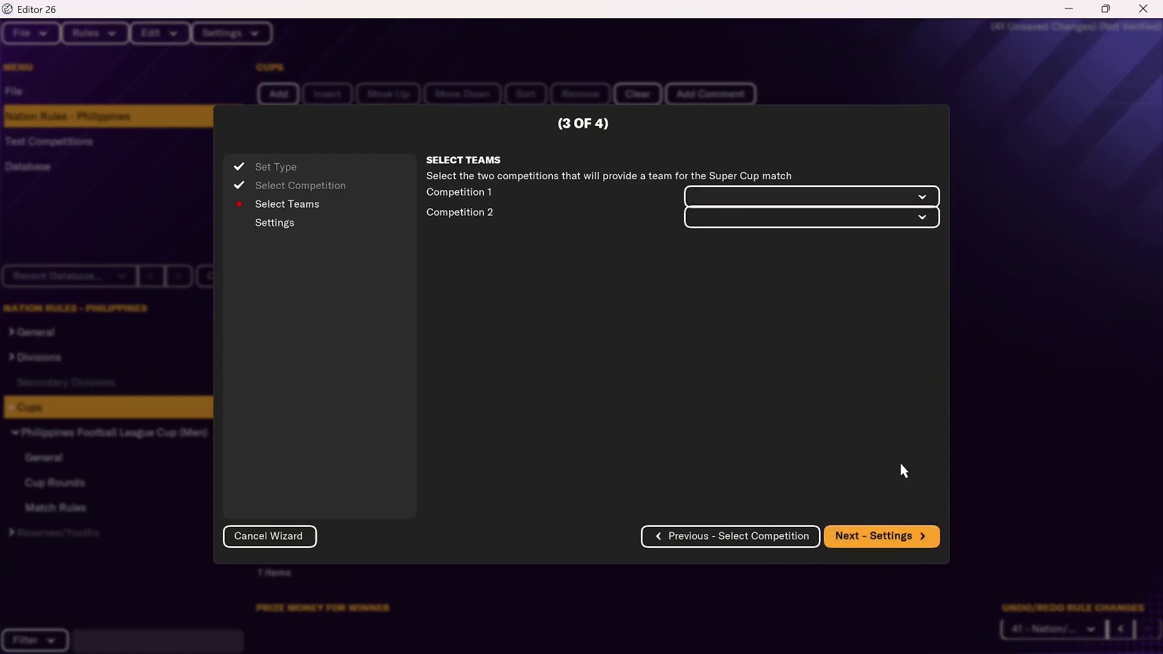
- Set Football League and PFL Cup as the two competitions, then cancel the Super Cup wizard
left_click(766, 196)
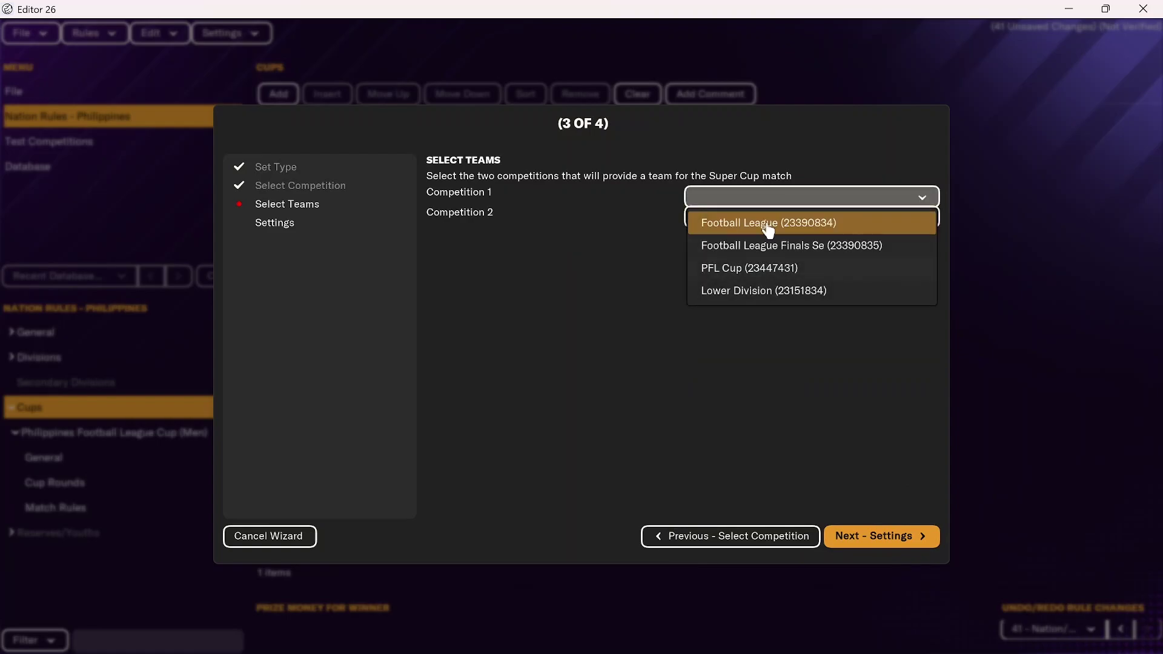
left_click(765, 224)
left_click(760, 218)
left_click(776, 289)
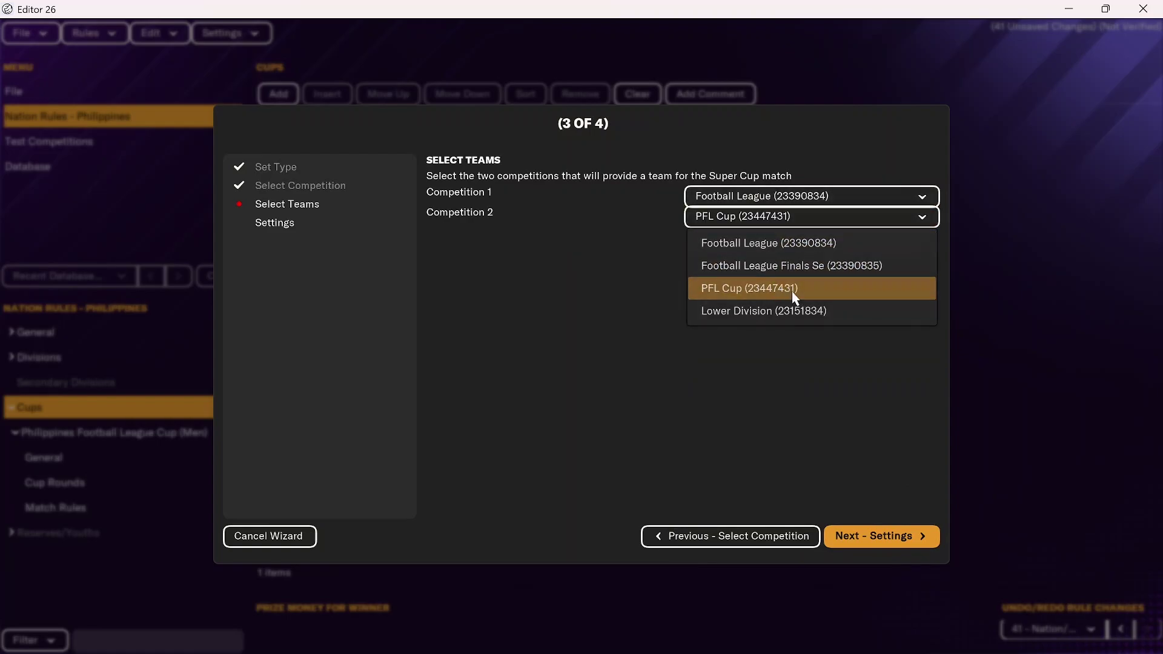
left_click(885, 536)
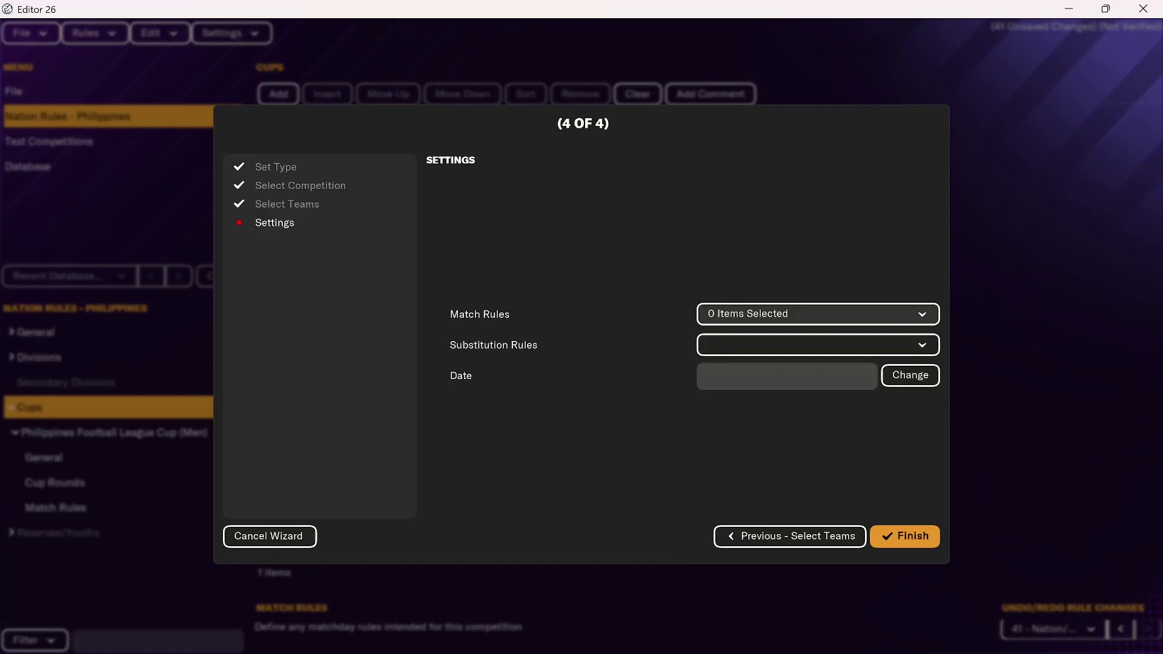
left_click(306, 538)
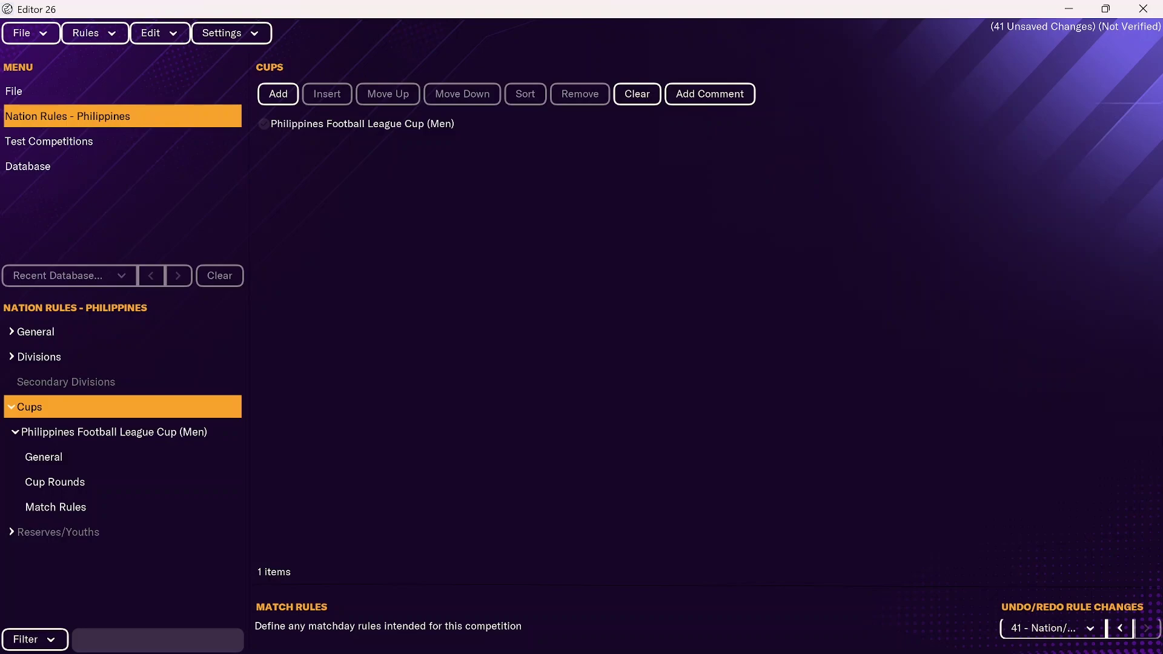
- Test the Philippines nation rules, dismiss the valid-rules message, and close the rules from the File menu
left_click(103, 40)
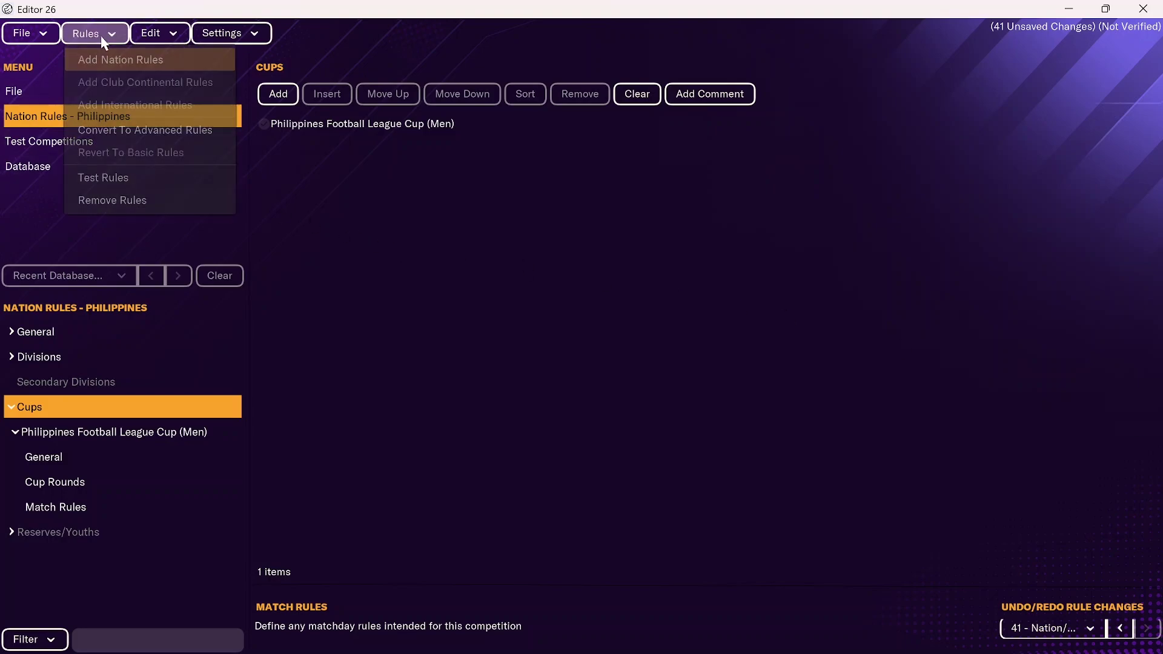
left_click(139, 180)
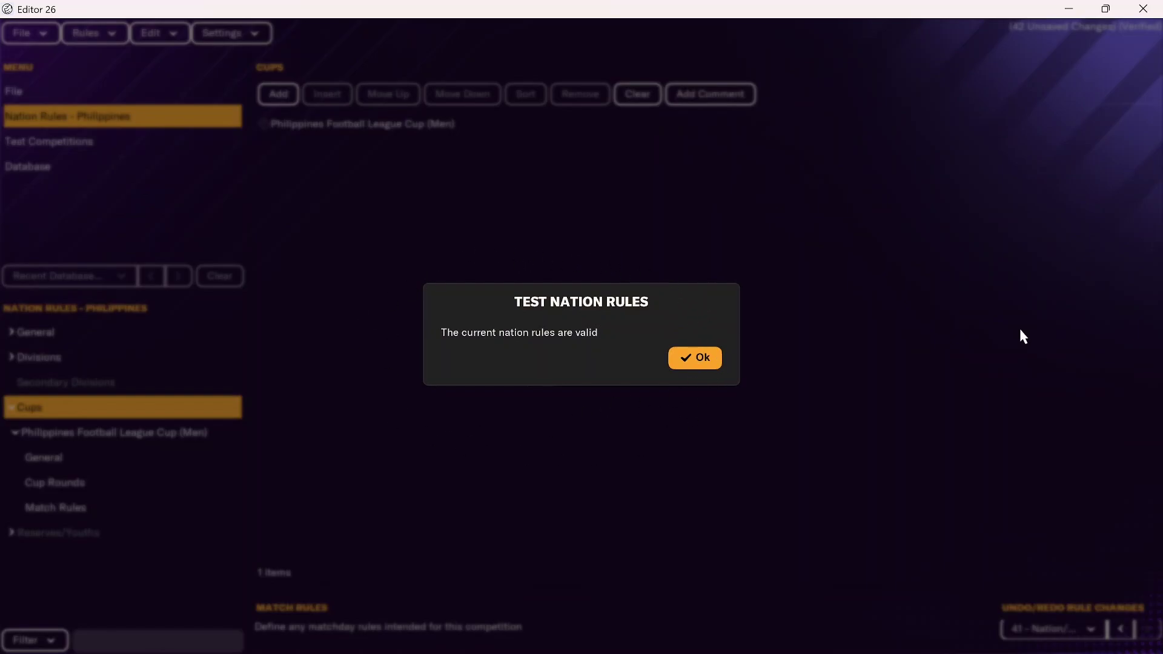
left_click(703, 362)
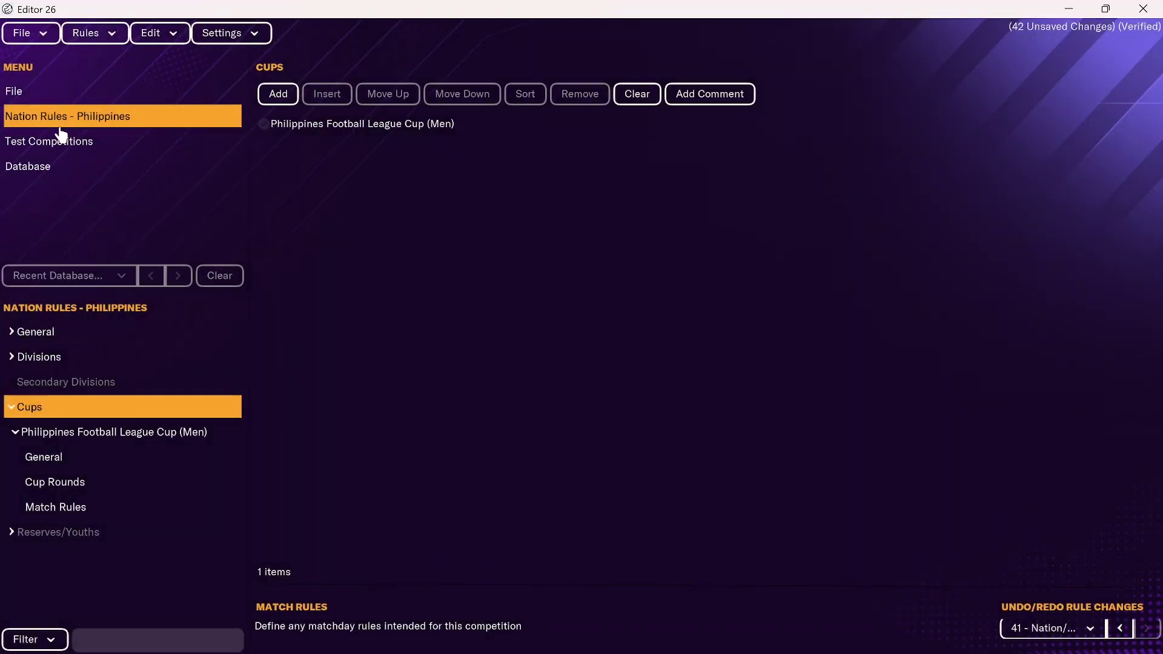
left_click(38, 40)
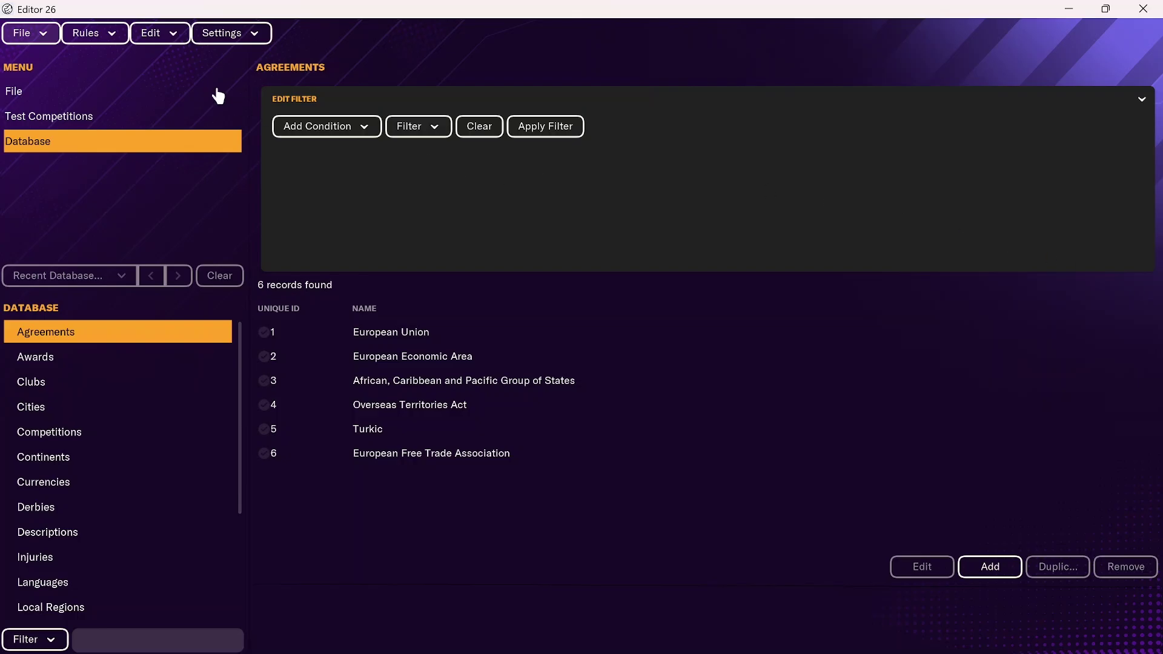
- Add nation rules for England using Add Lower Divisions And Cups To Existing Structure
left_click(100, 36)
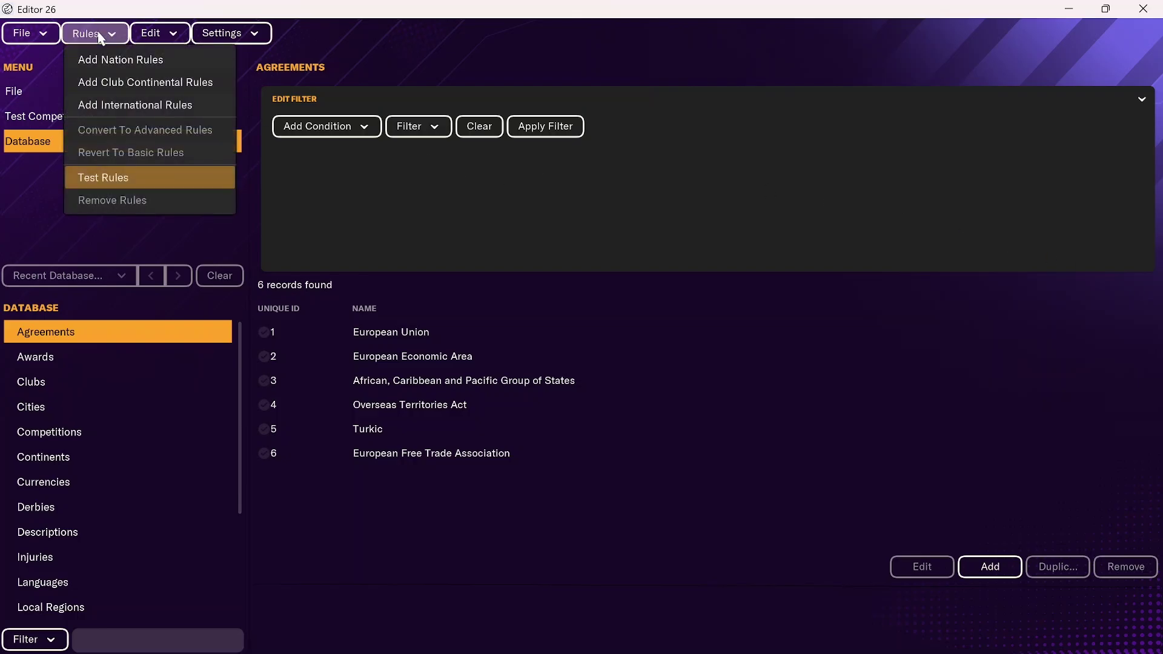
left_click(82, 60)
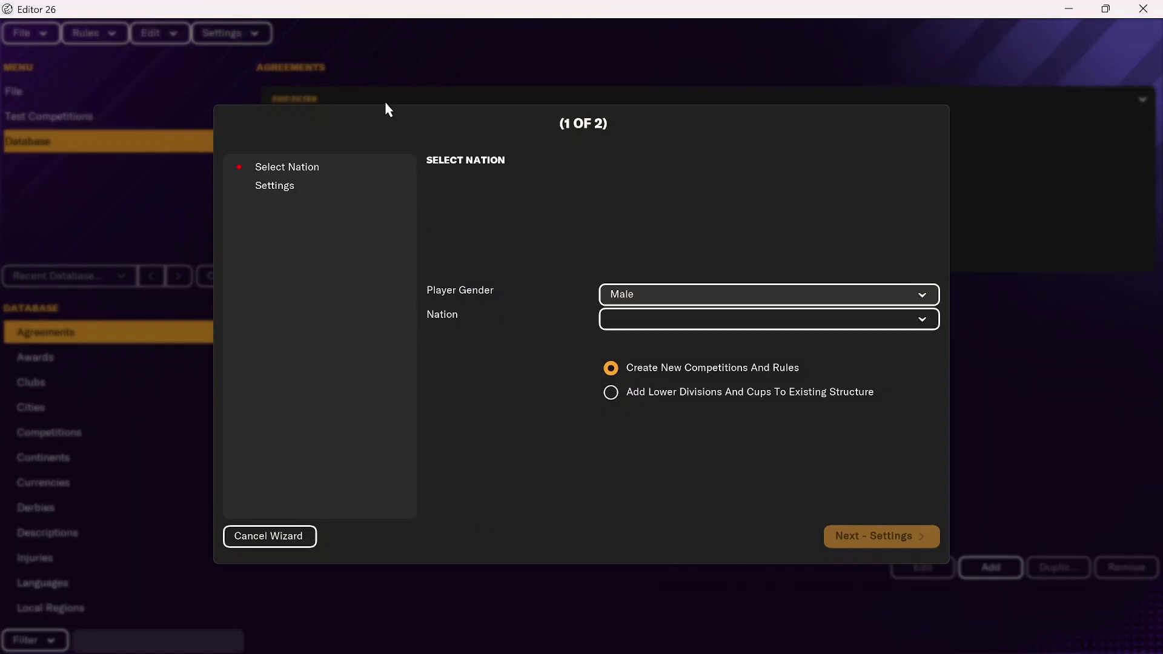
left_click(668, 326)
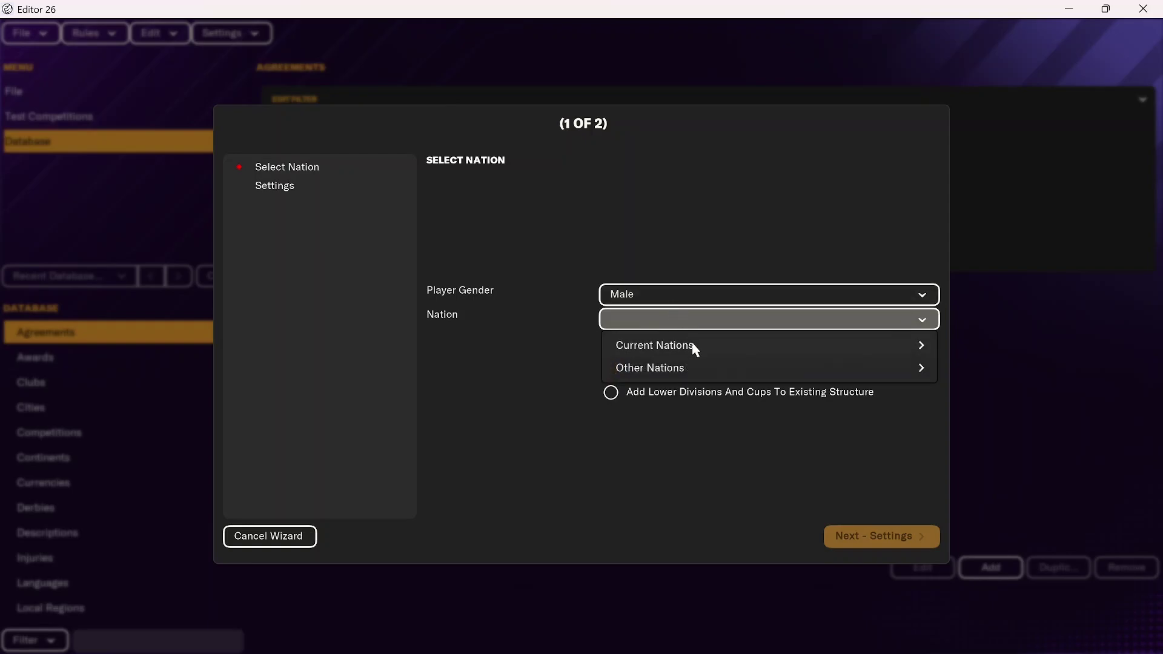
mouse_move(693, 347)
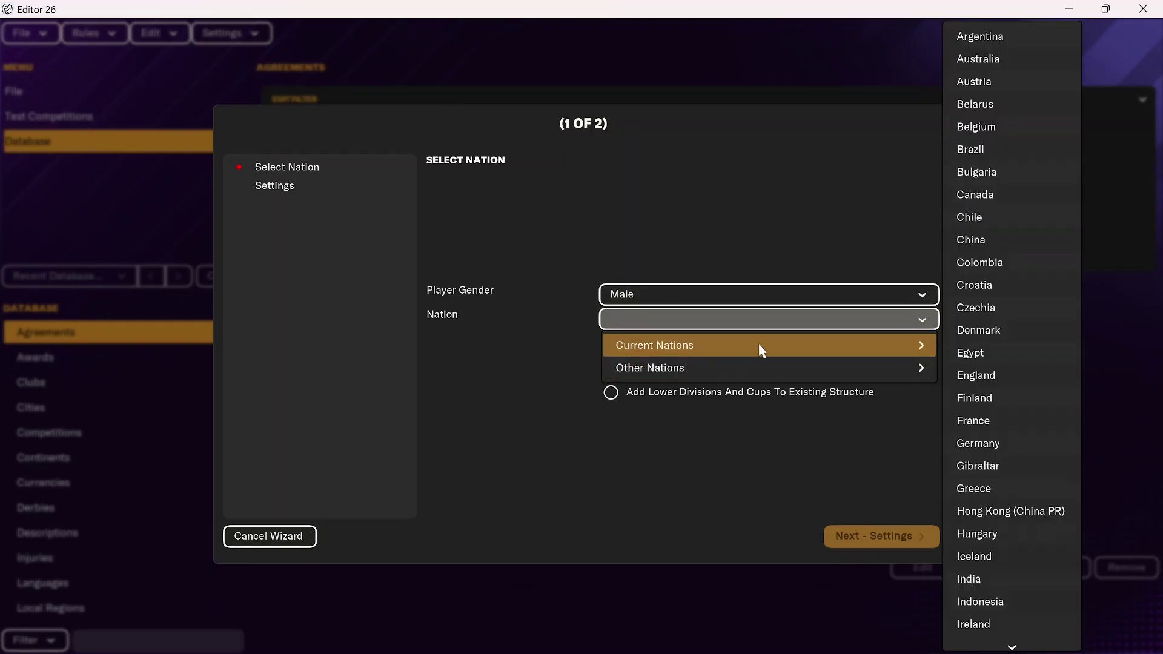
left_click(982, 378)
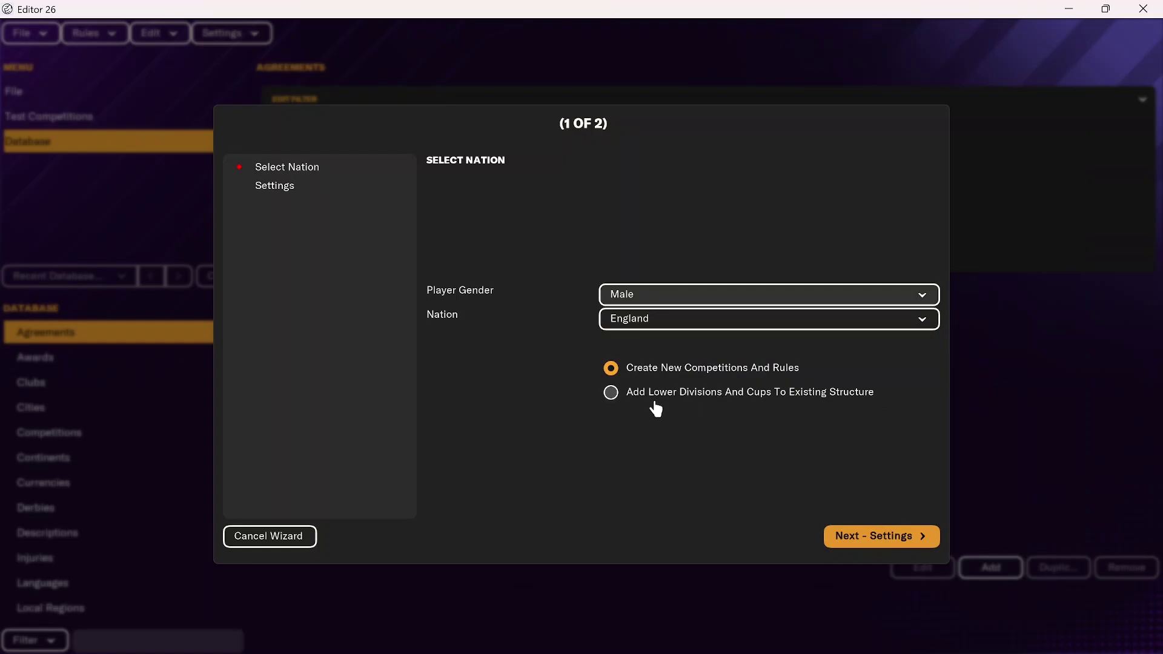
left_click(619, 396)
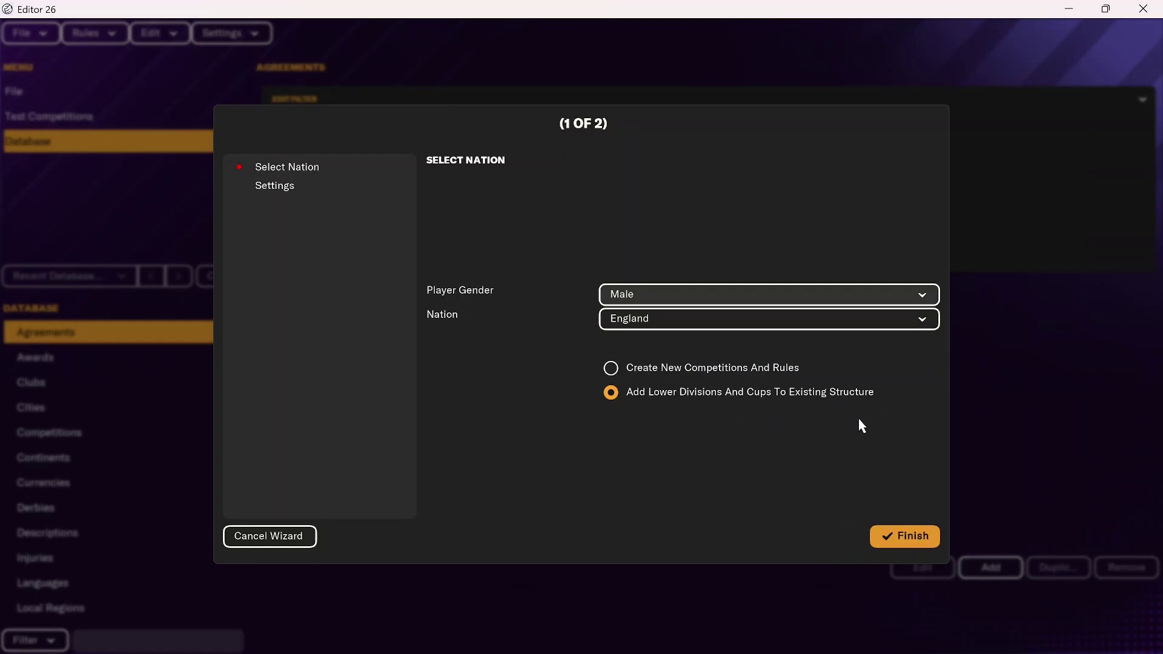
left_click(913, 544)
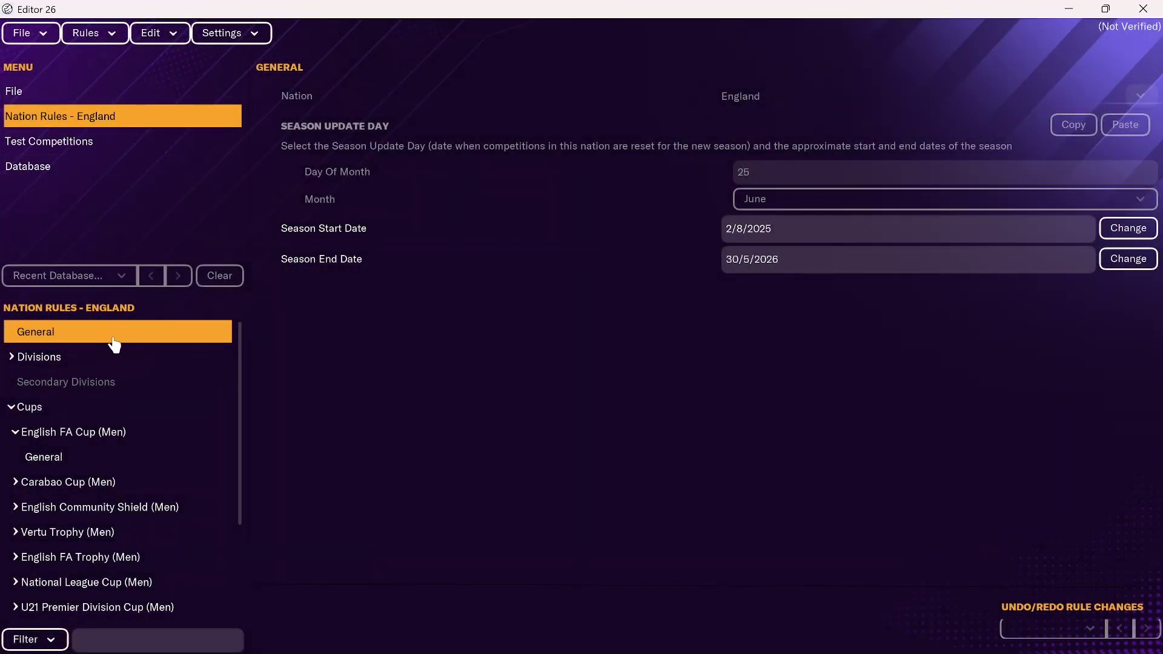
- Start adding a new Single Division to England's divisions list
left_click(51, 361)
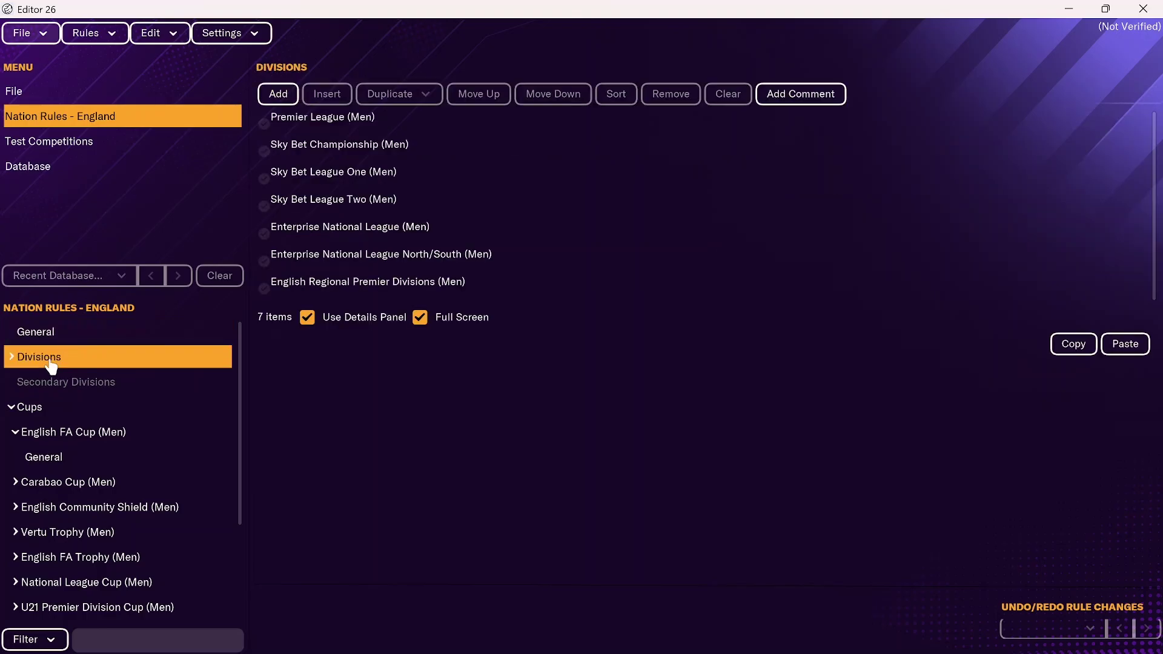
left_click(270, 96)
left_click(467, 349)
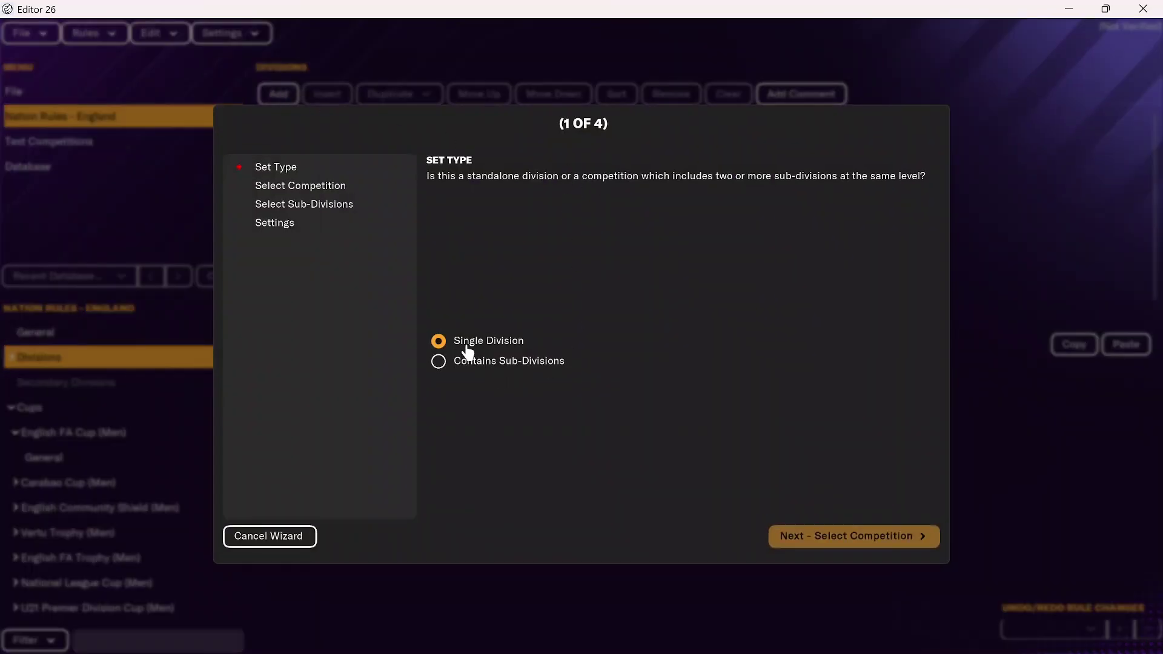
left_click(797, 536)
- Choose Northern Premier League (5103716) as the division's competition and finish the wizard
left_click(710, 337)
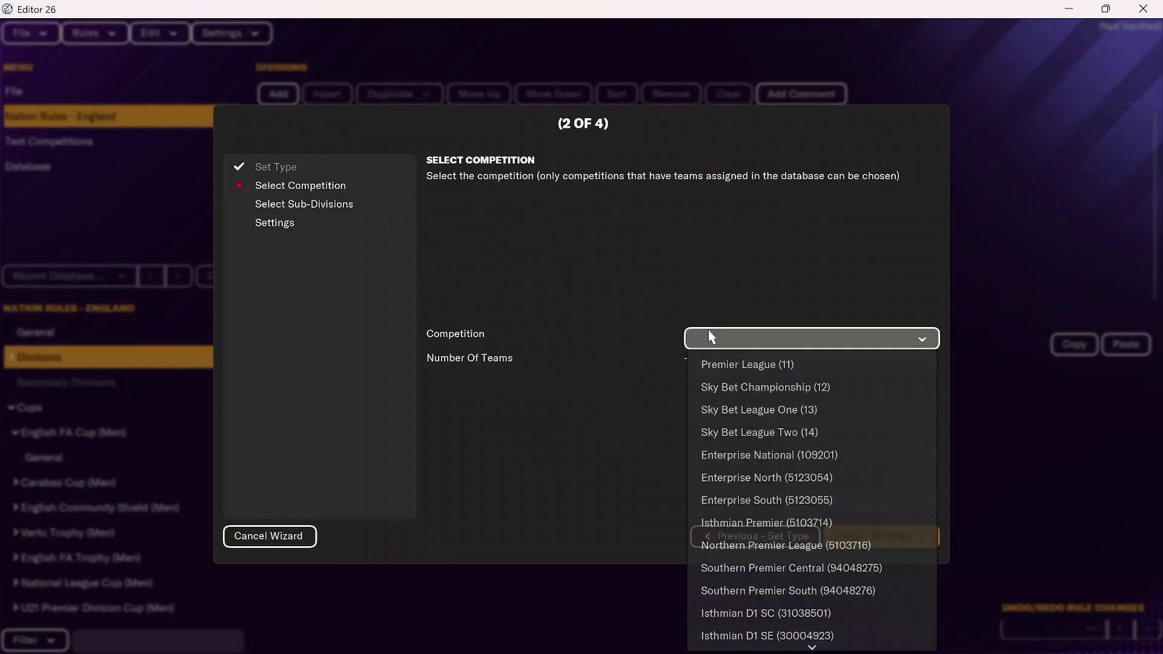
scroll(798, 445, "down", 5)
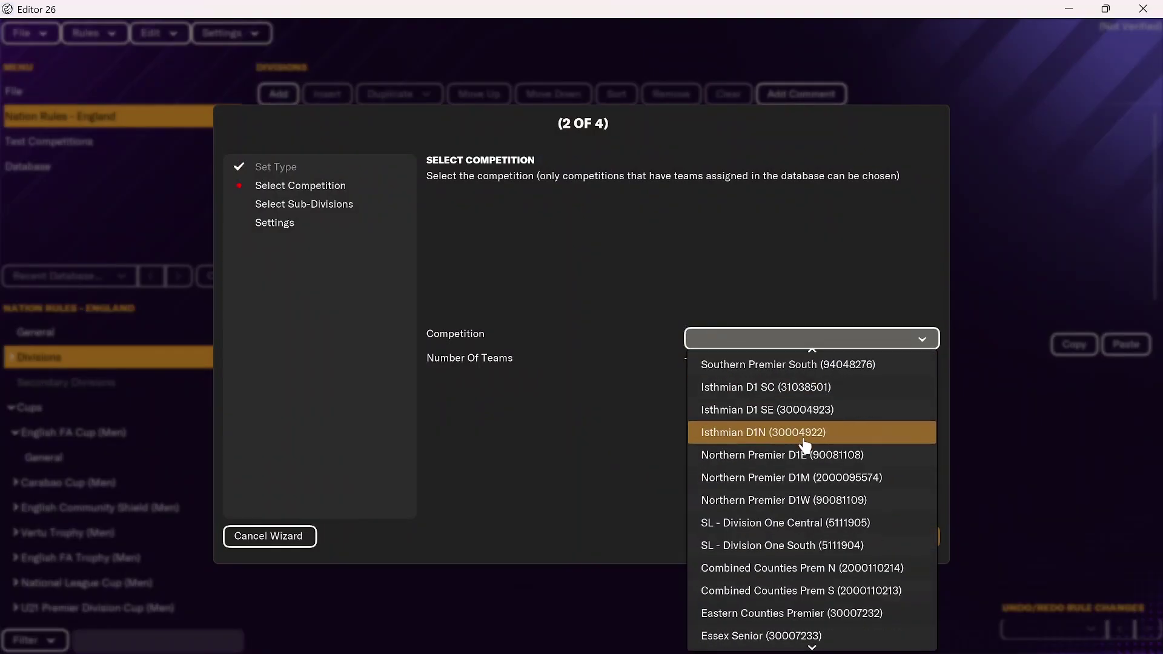
scroll(804, 447, "down", 14)
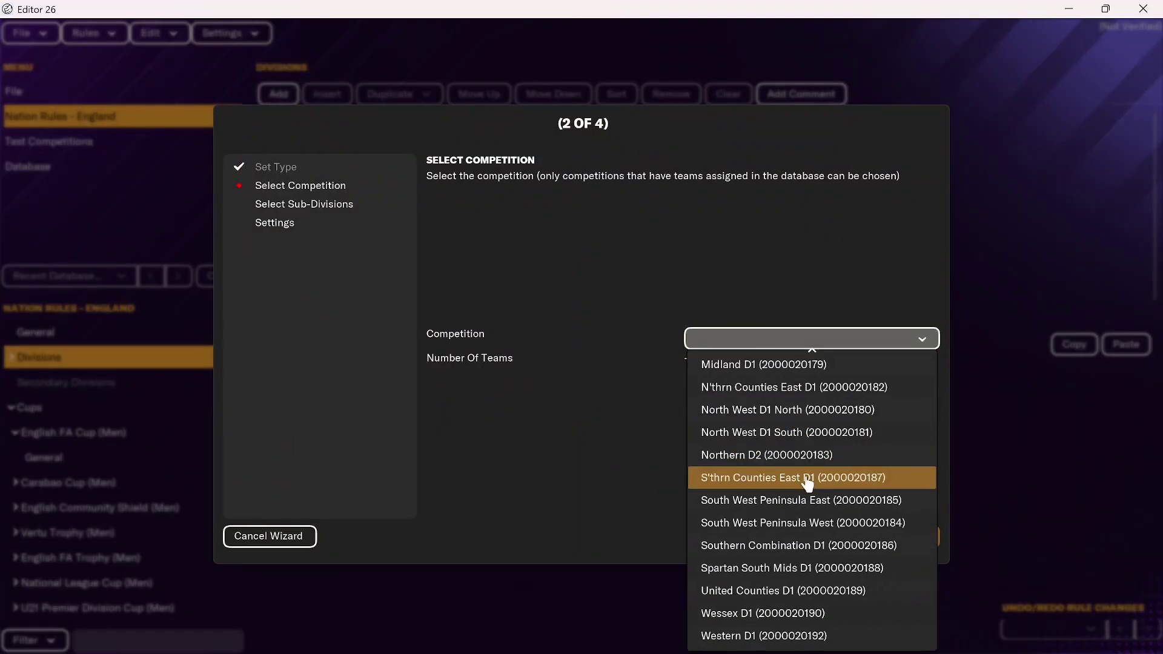
scroll(807, 485, "up", 14)
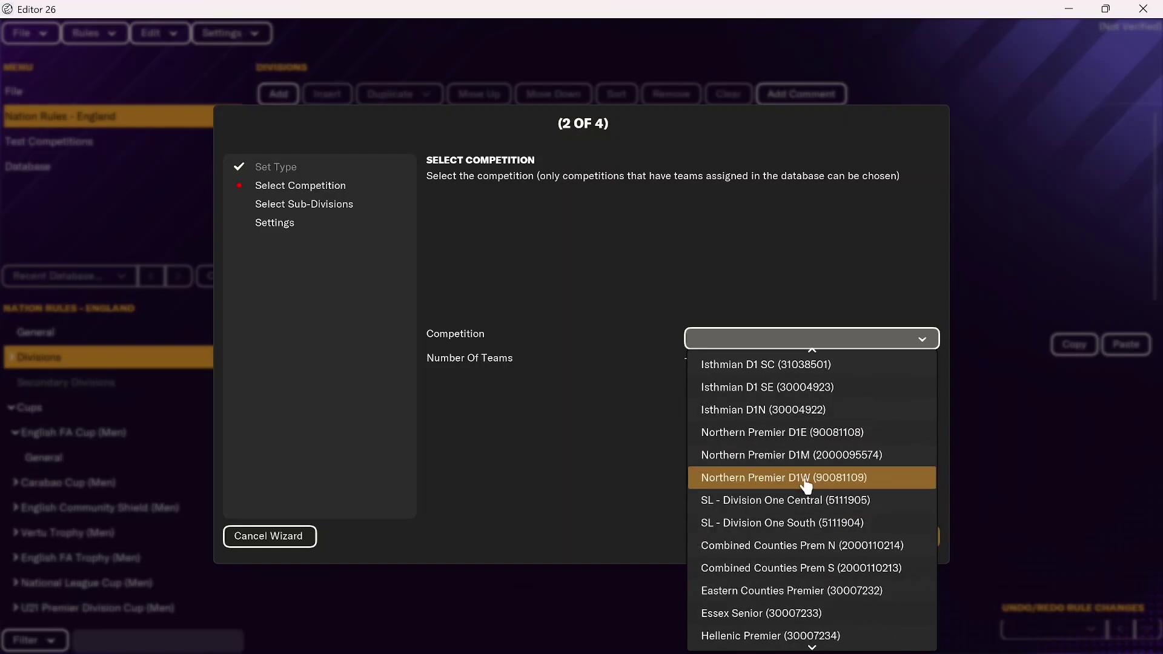
scroll(807, 484, "up", 4)
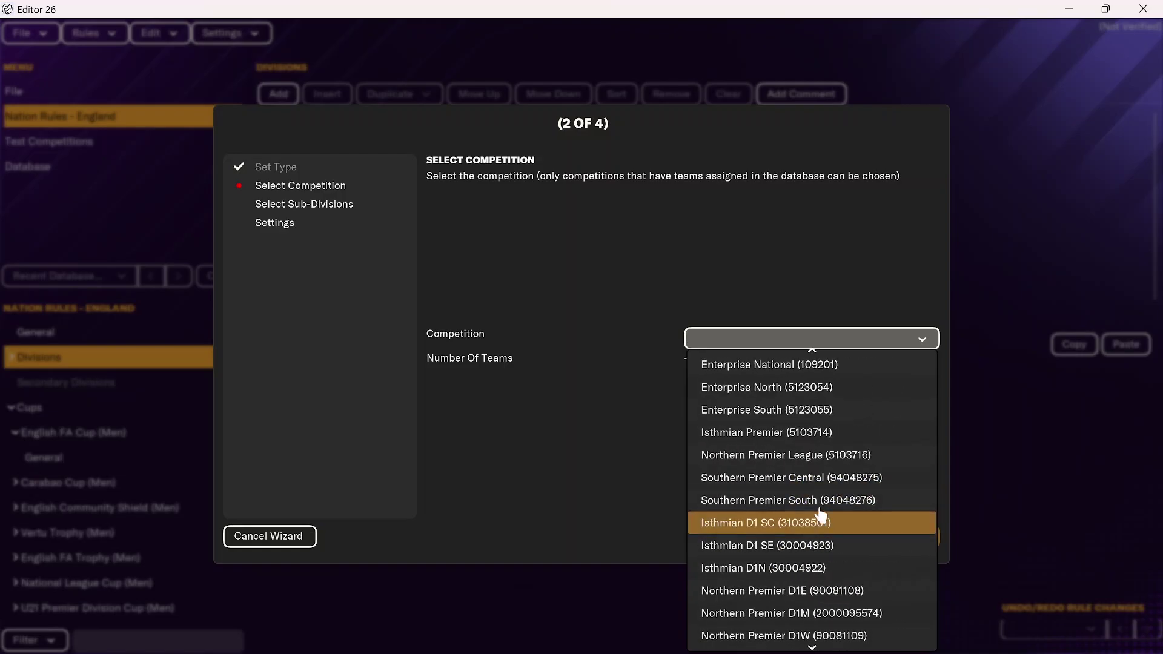
scroll(812, 493, "up", 2)
scroll(812, 484, "down", 1)
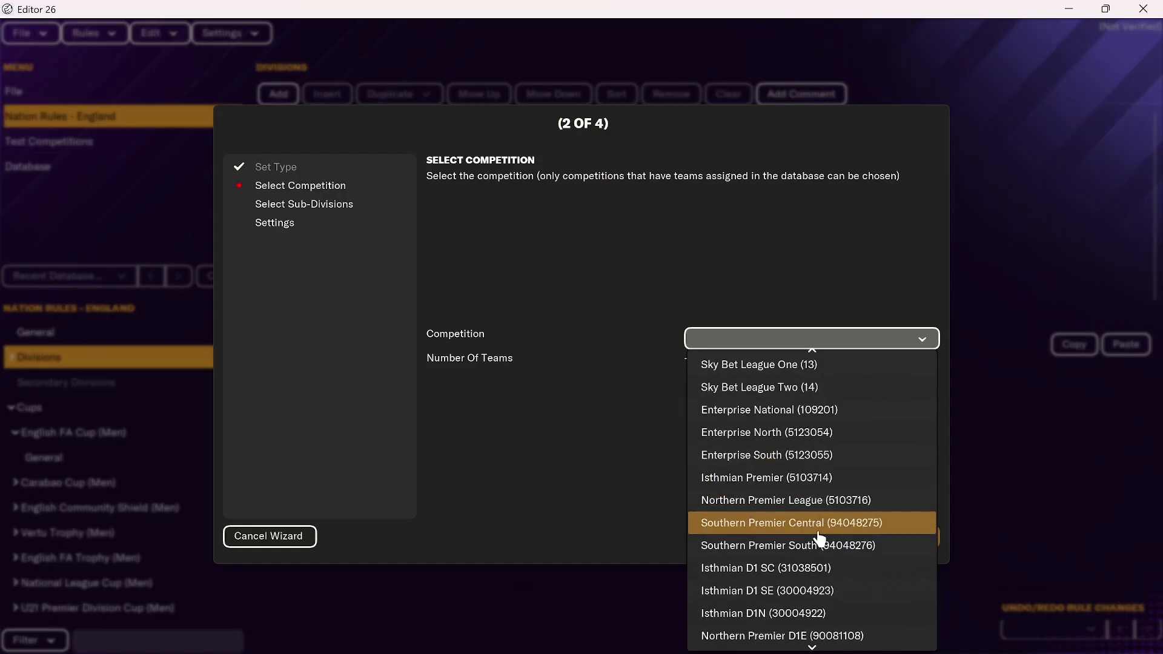
left_click(812, 503)
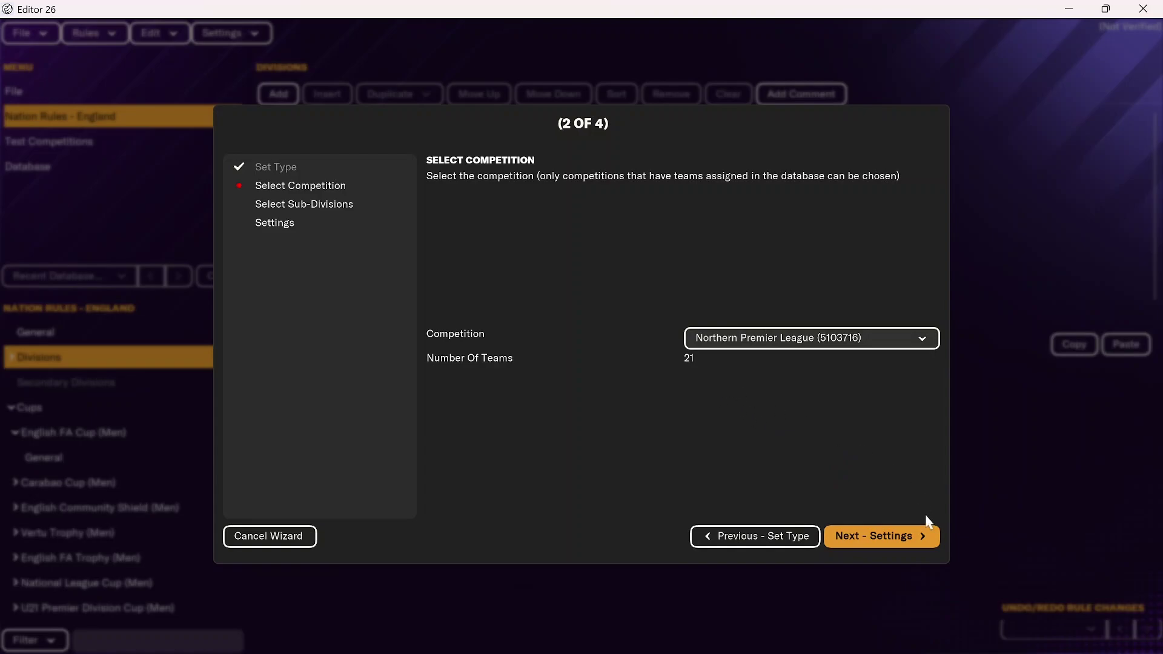
left_click(915, 538)
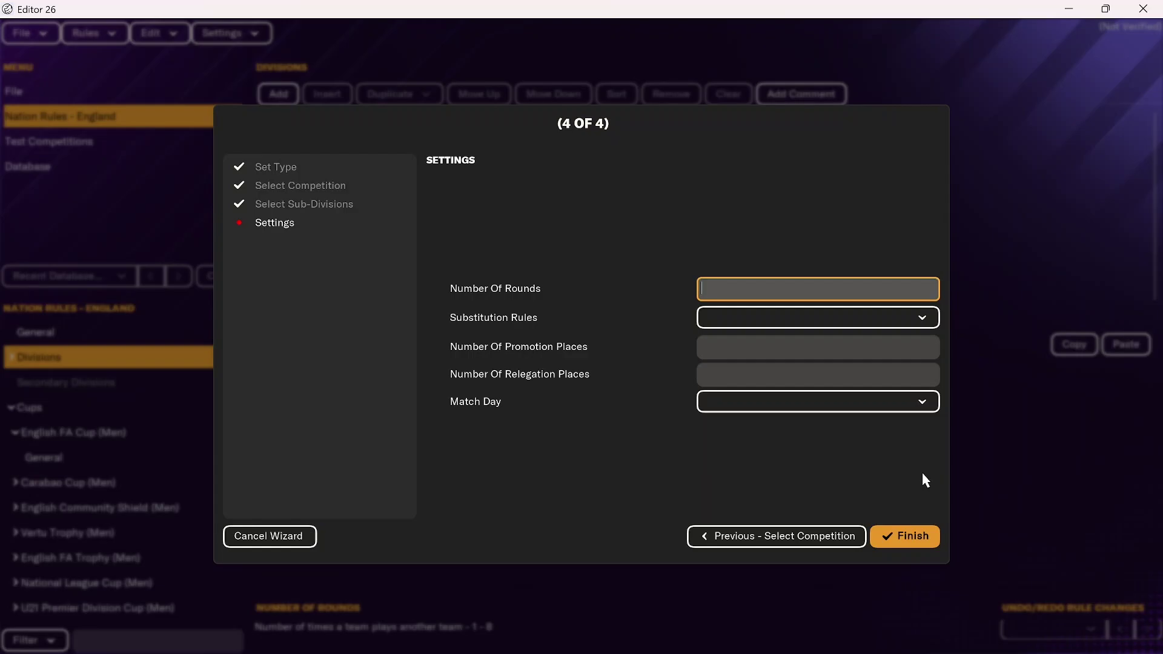
key("Return")
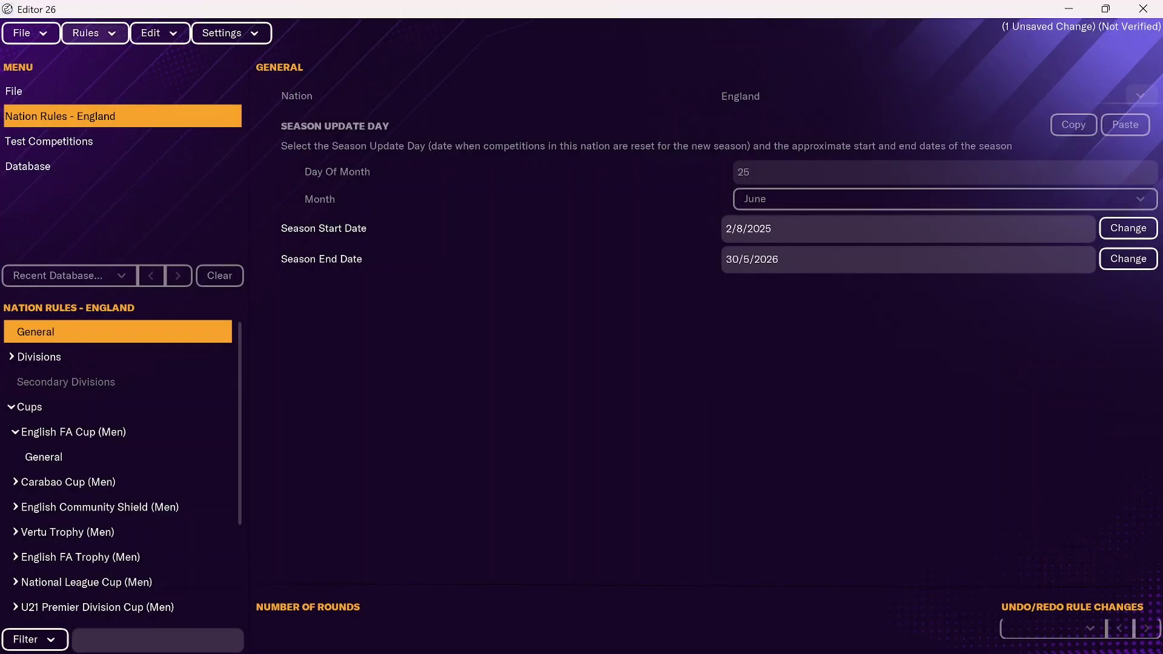